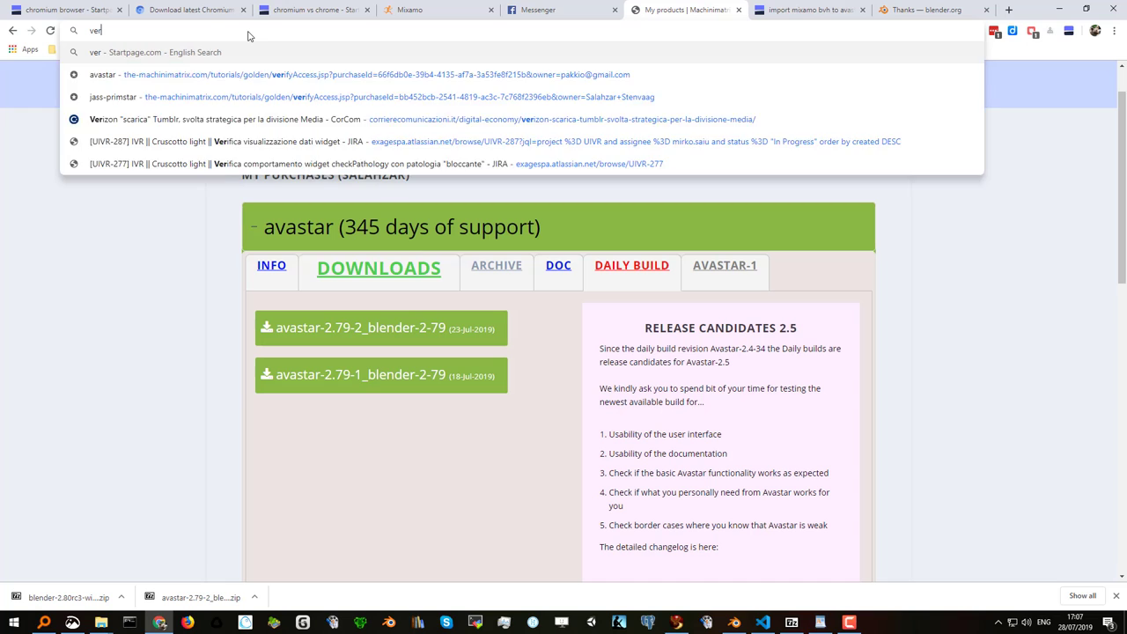
Search the web for verge3d and open Soft8Soft's Verge3D product page.
text(ge3d)
key(Return)
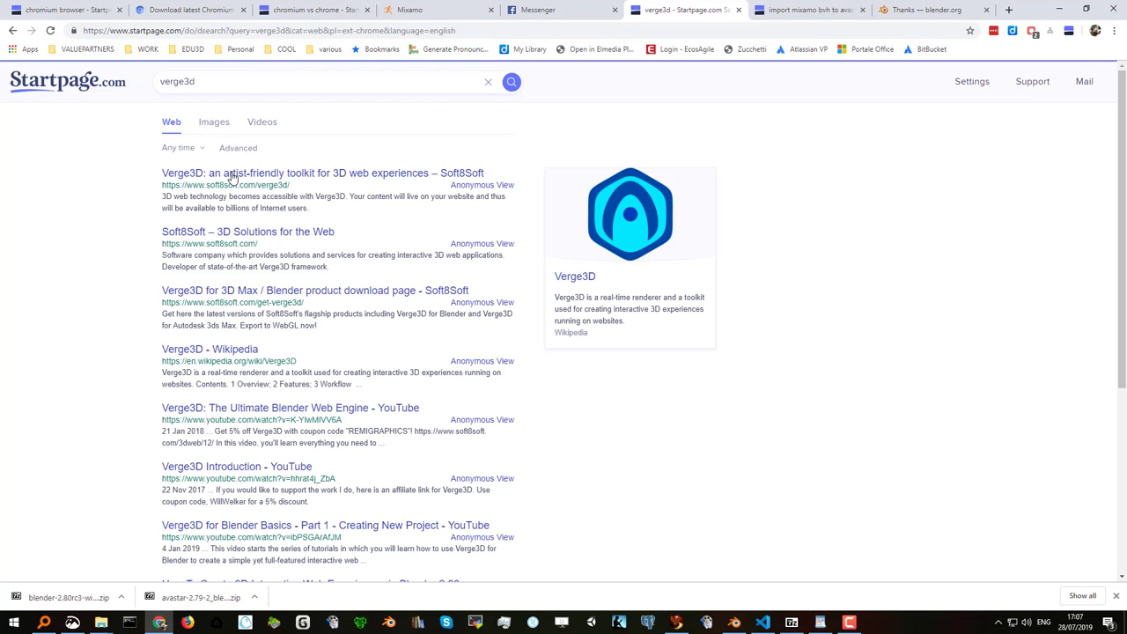
click(235, 174)
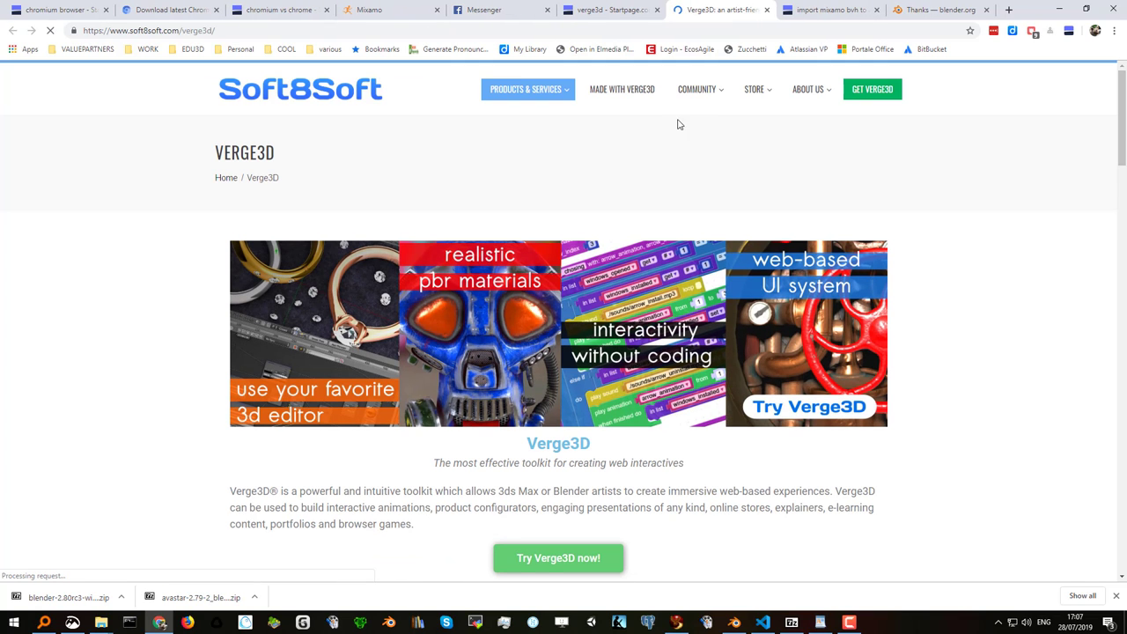
Go to the Verge3D download page and download Verge3D 2.13.1 for Blender.
mouse_move(546, 91)
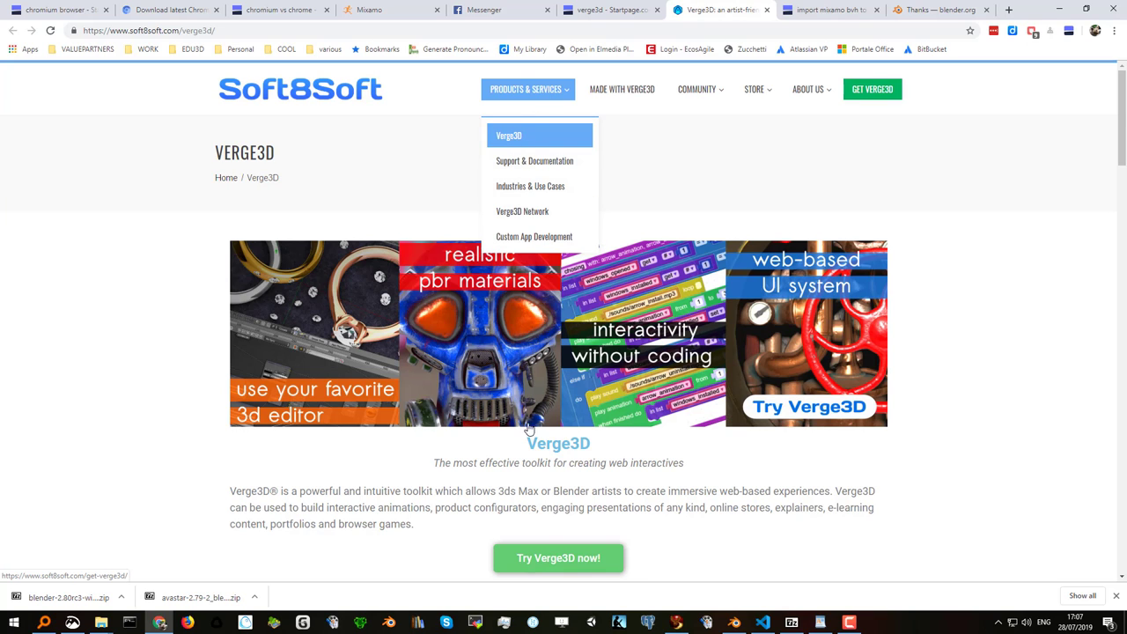
scroll(546, 353, down, 2)
click(554, 382)
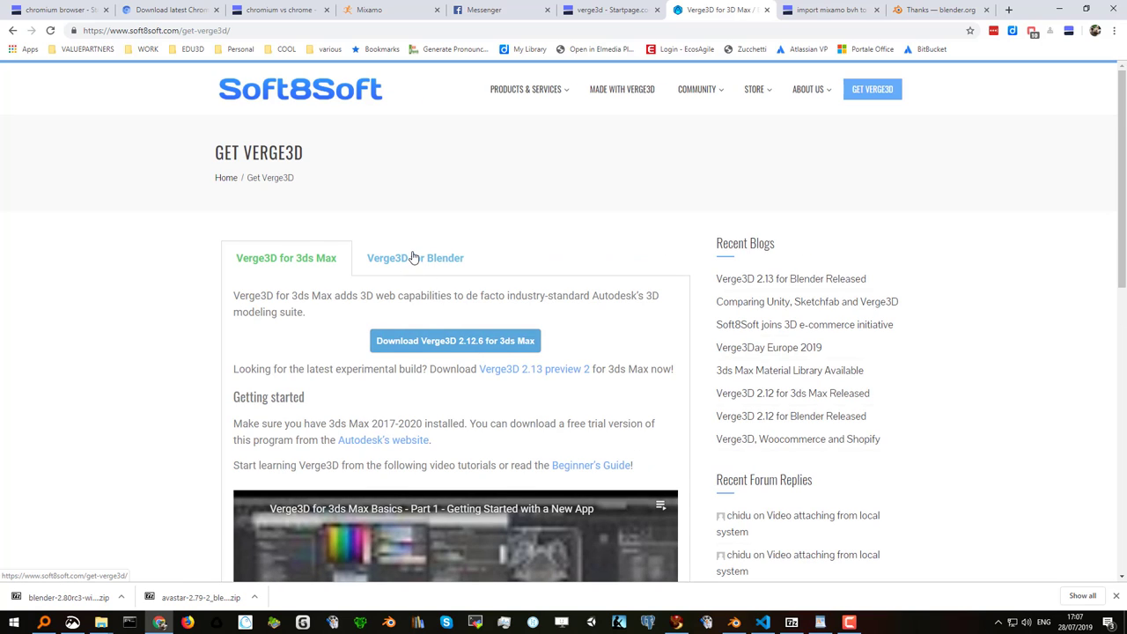
click(416, 257)
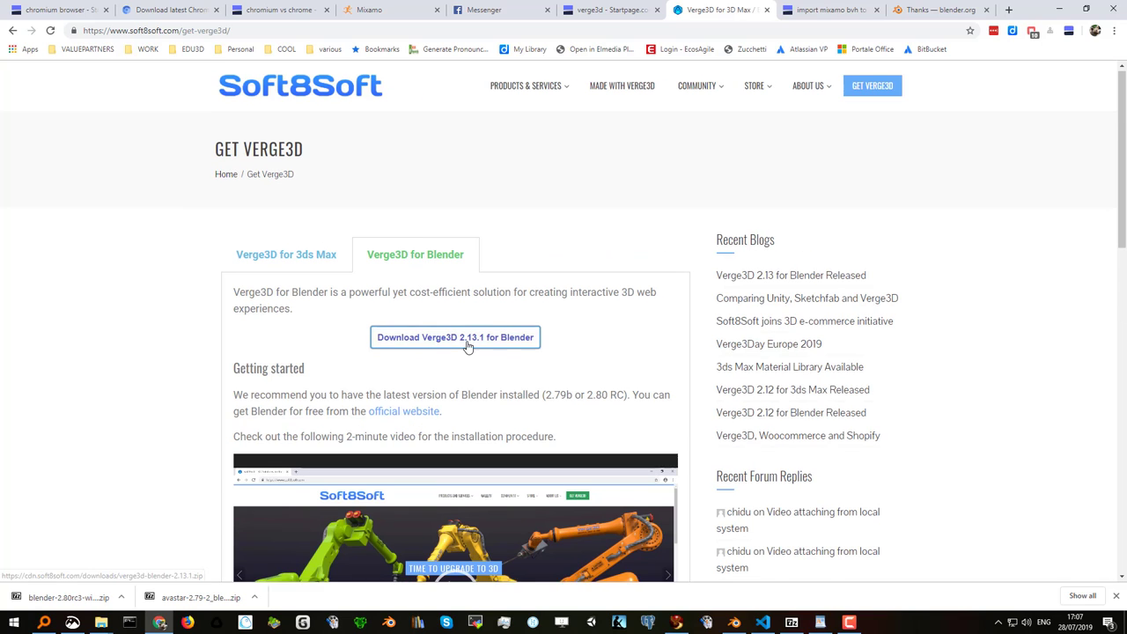
scroll(467, 288, down, 1)
click(466, 288)
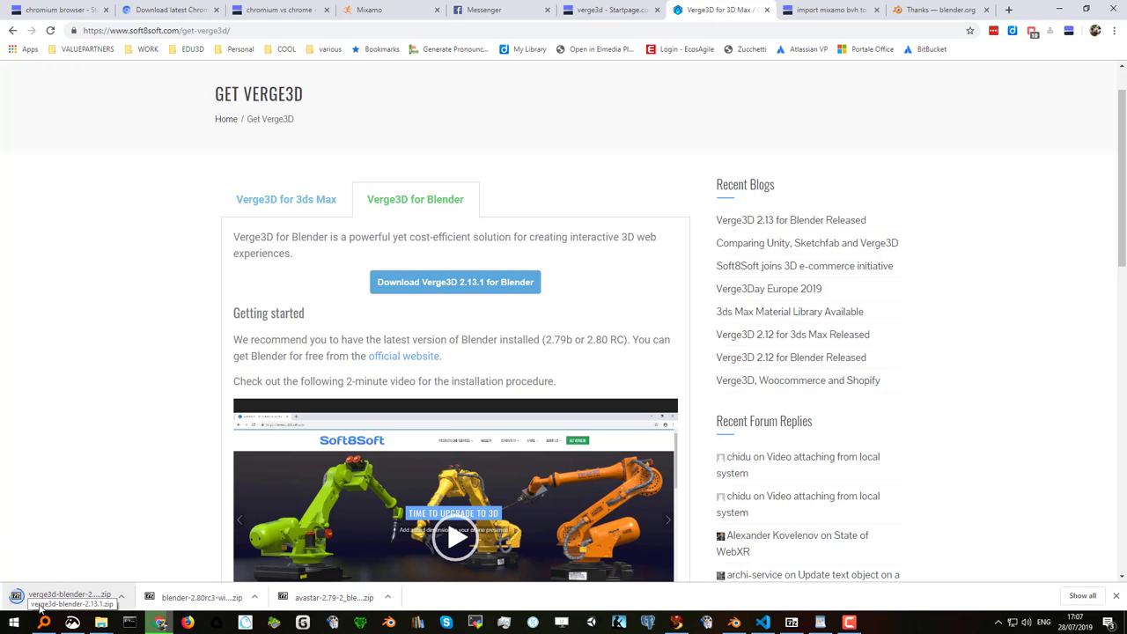
Locate the downloaded verge3d-blender-2.13.1.zip in its folder, open the archive and select its verge3d folder.
click(122, 598)
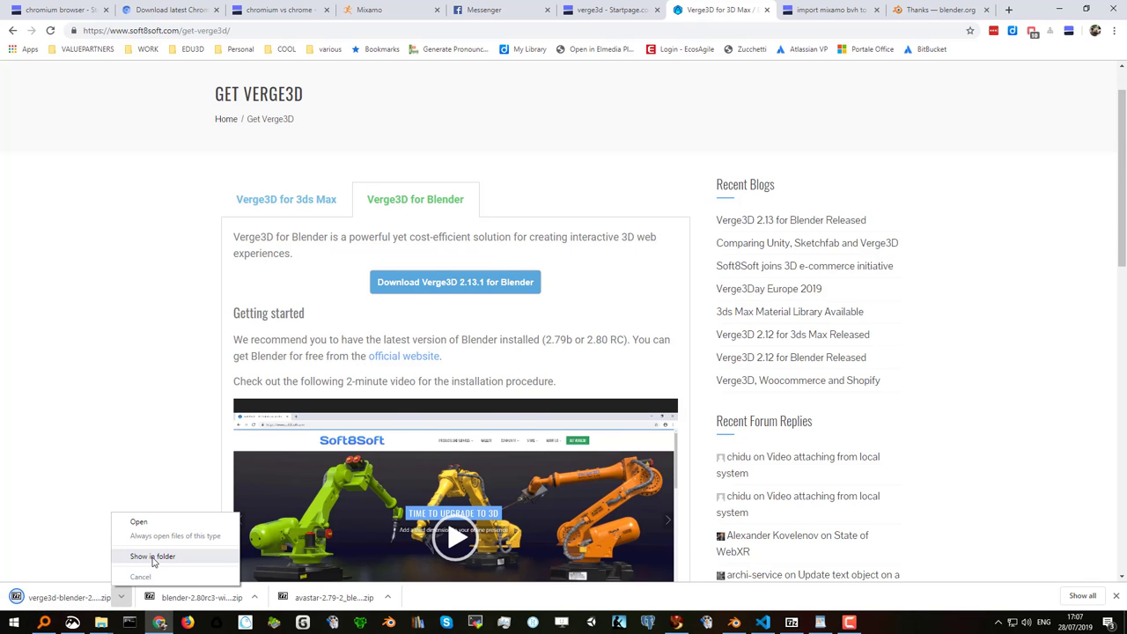
click(148, 556)
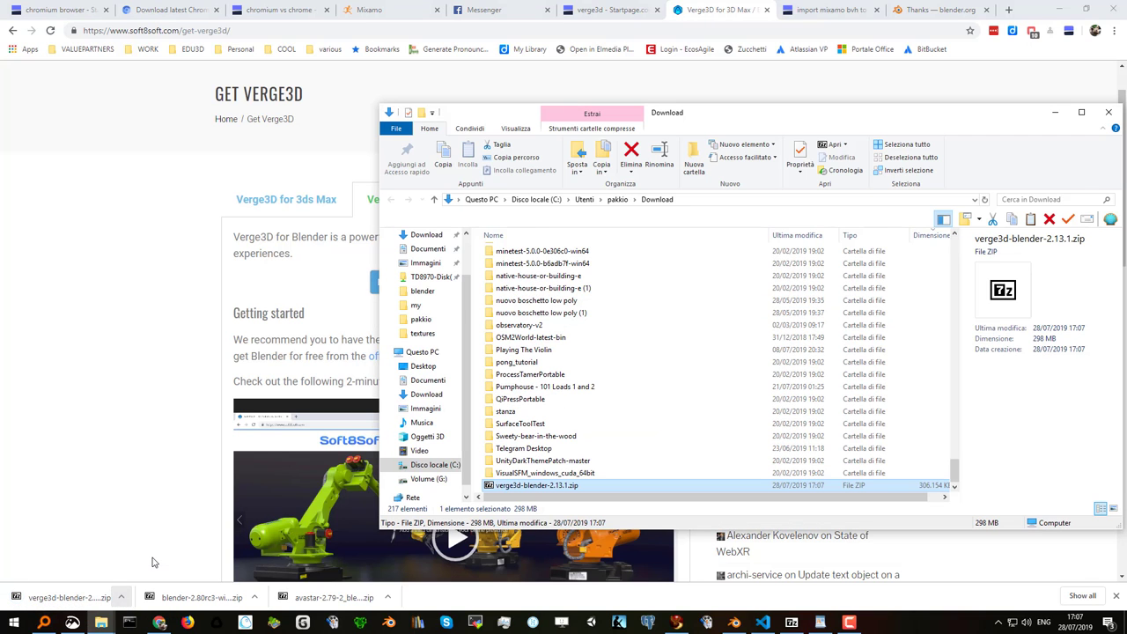
double_click(517, 488)
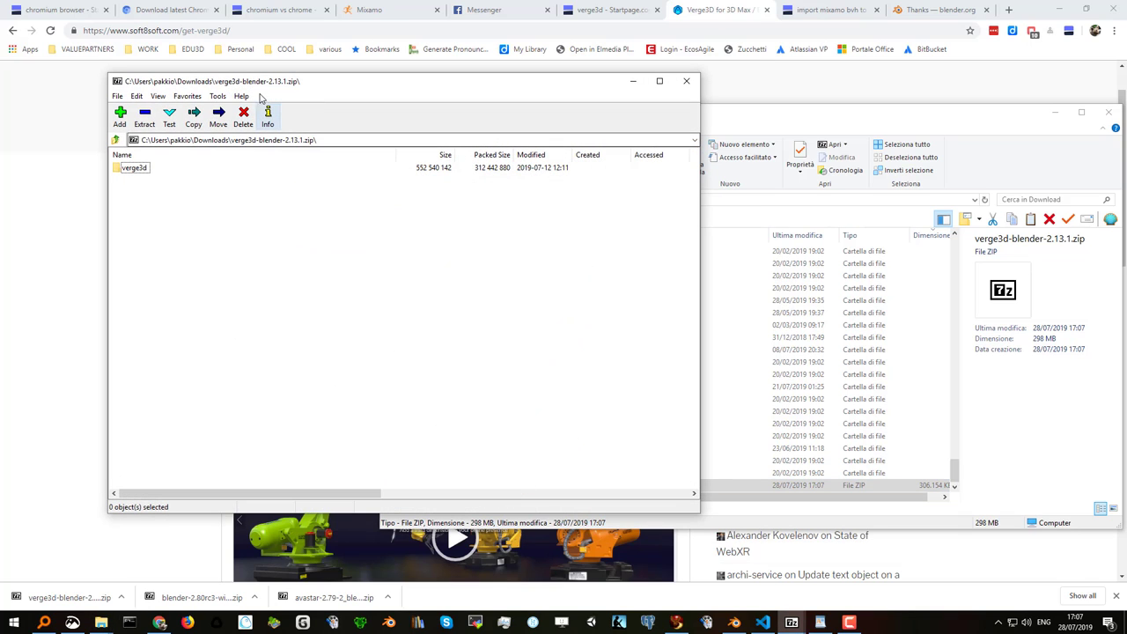
drag(260, 87, 192, 83)
click(79, 165)
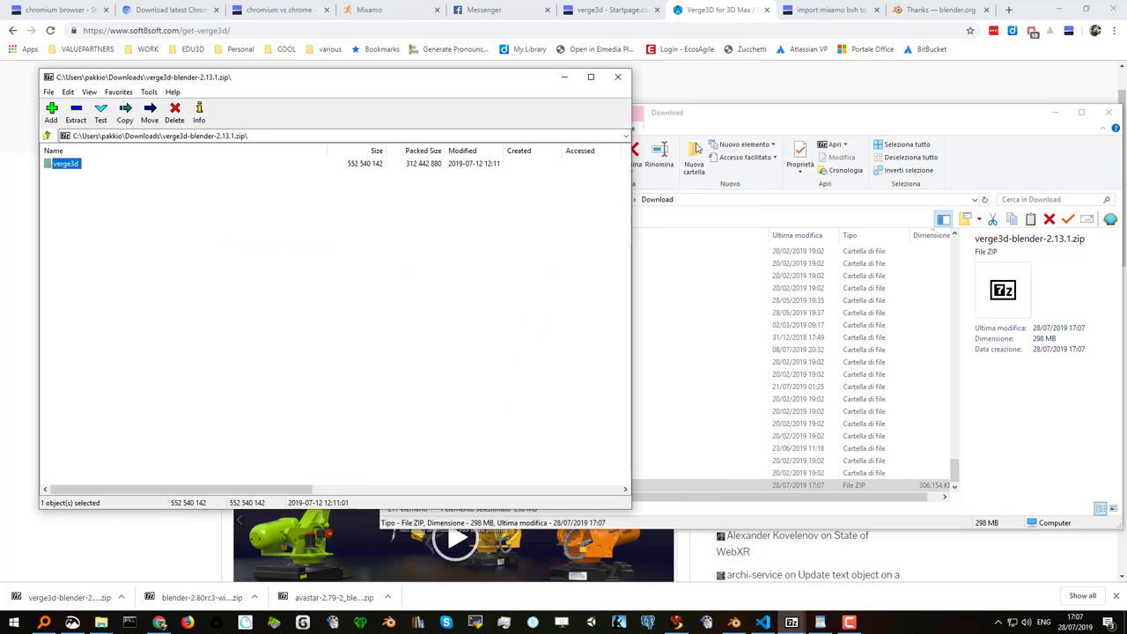
Move the file browser window beside the archive and navigate it to the G:\blender folder.
click(742, 220)
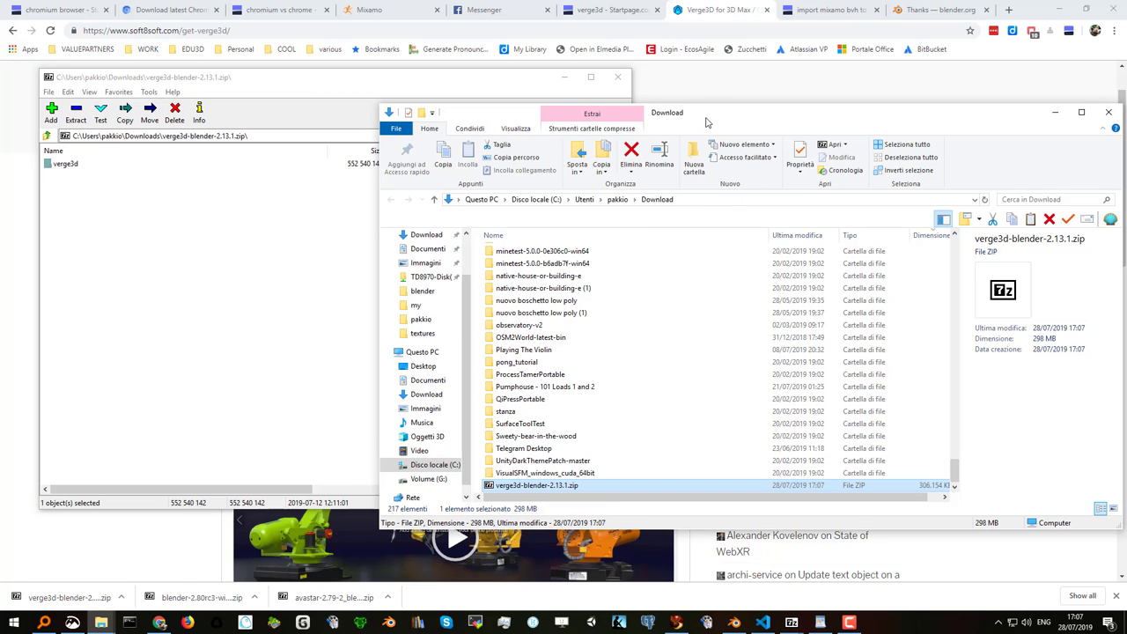
drag(707, 122, 748, 138)
click(728, 216)
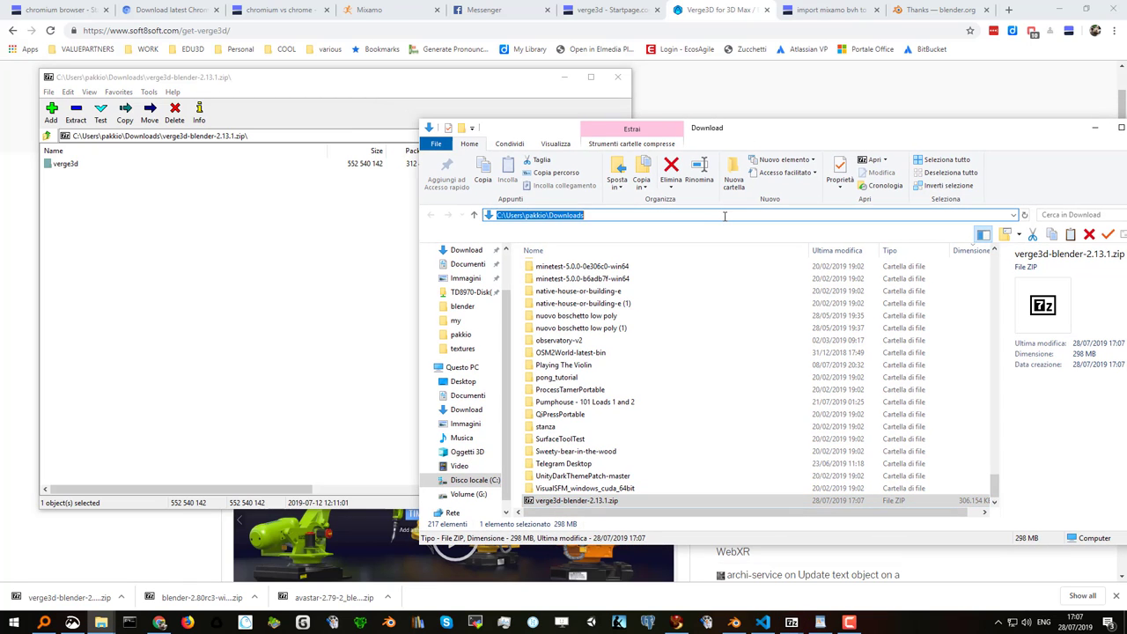
text(g)
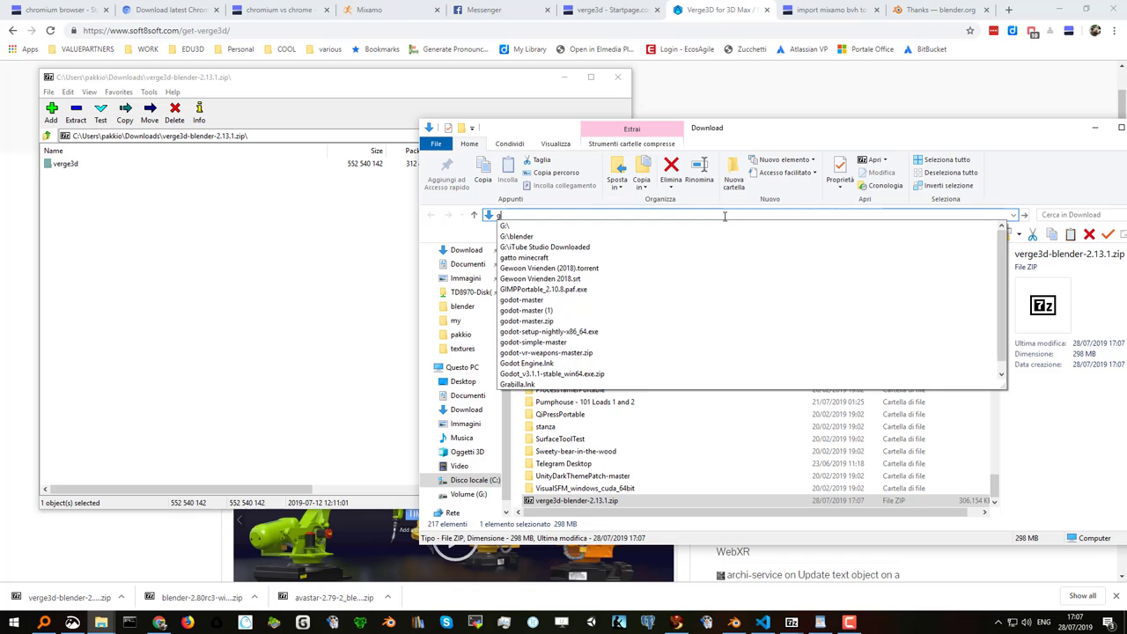
text(:lender)
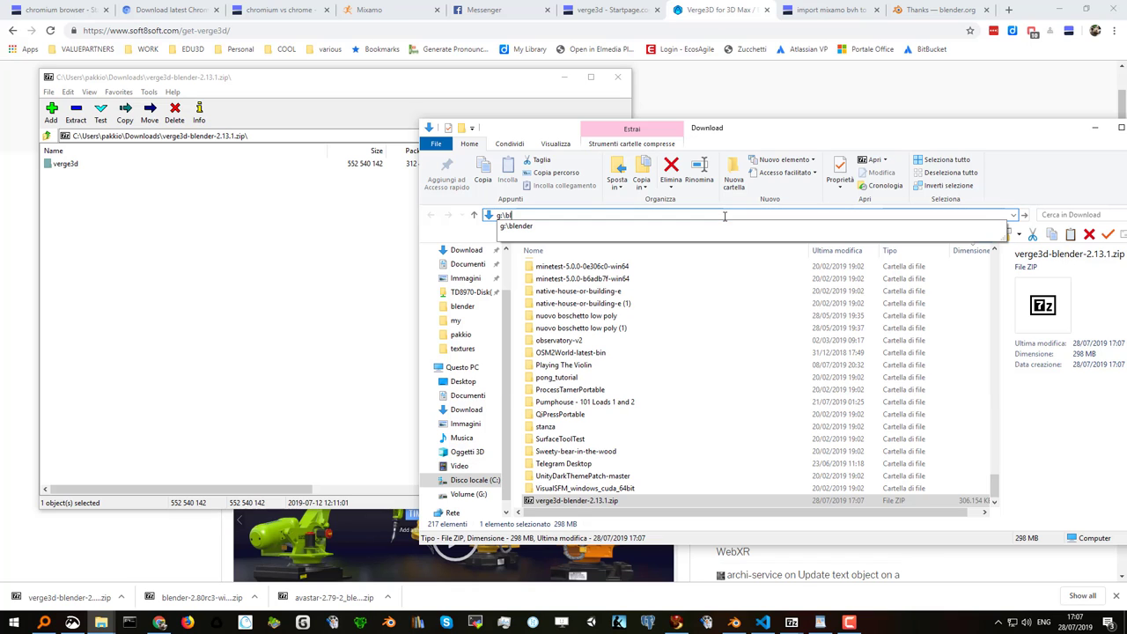
key(Return)
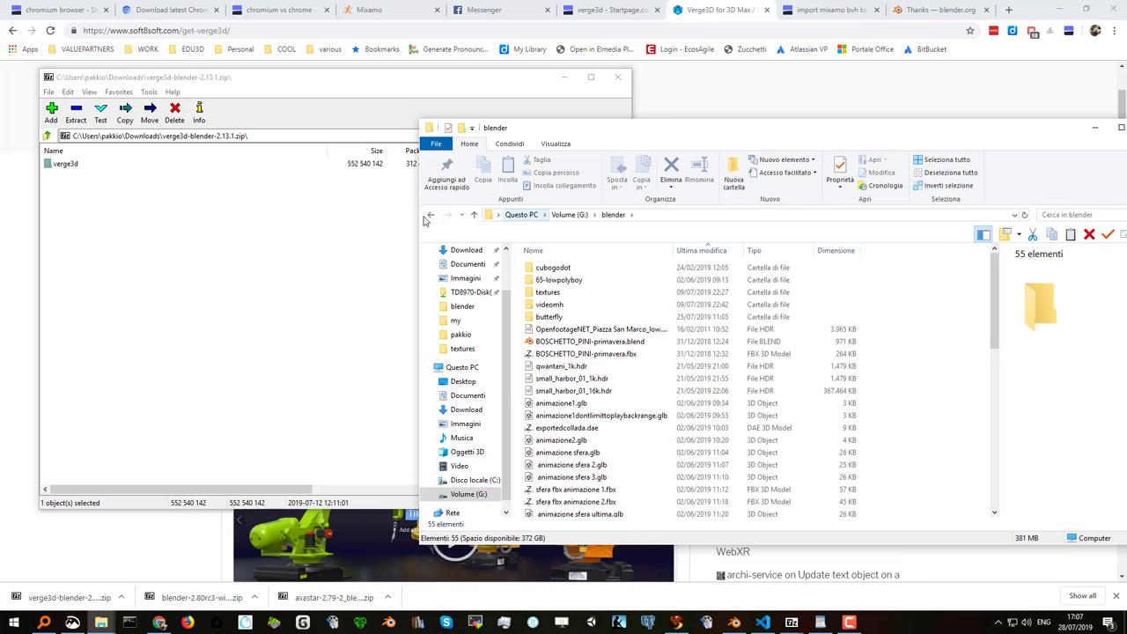
Extract the verge3d folder from the archive into G:\blender and close the archive window.
click(61, 169)
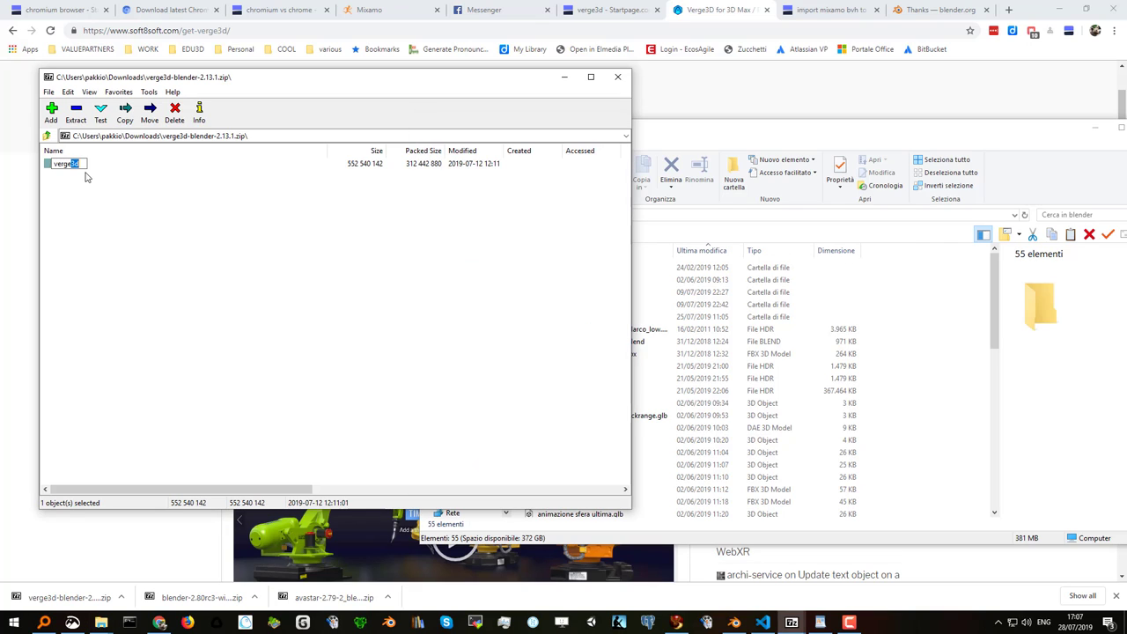
drag(85, 177, 781, 255)
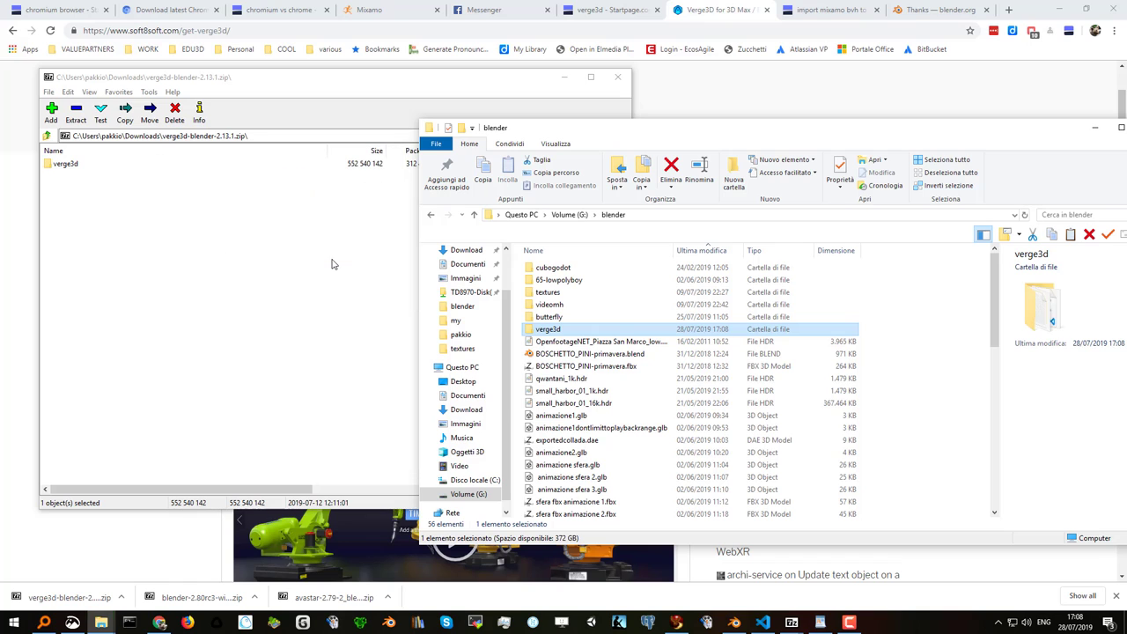
click(617, 76)
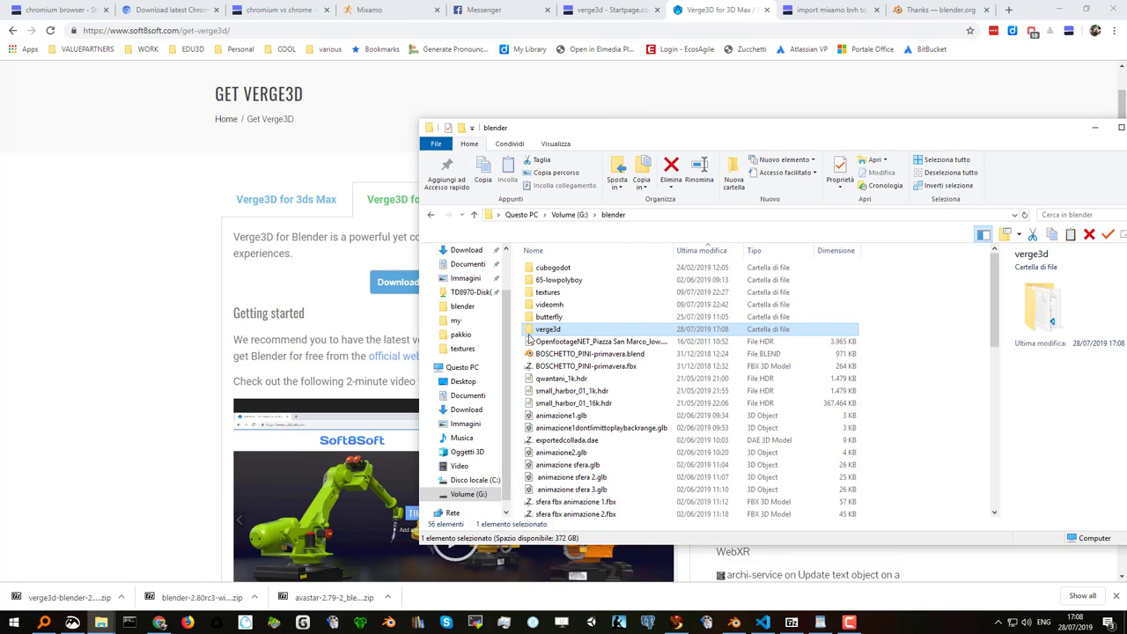
Open the extracted verge3d folder and copy its full path, G:\blender\verge3d.
double_click(548, 330)
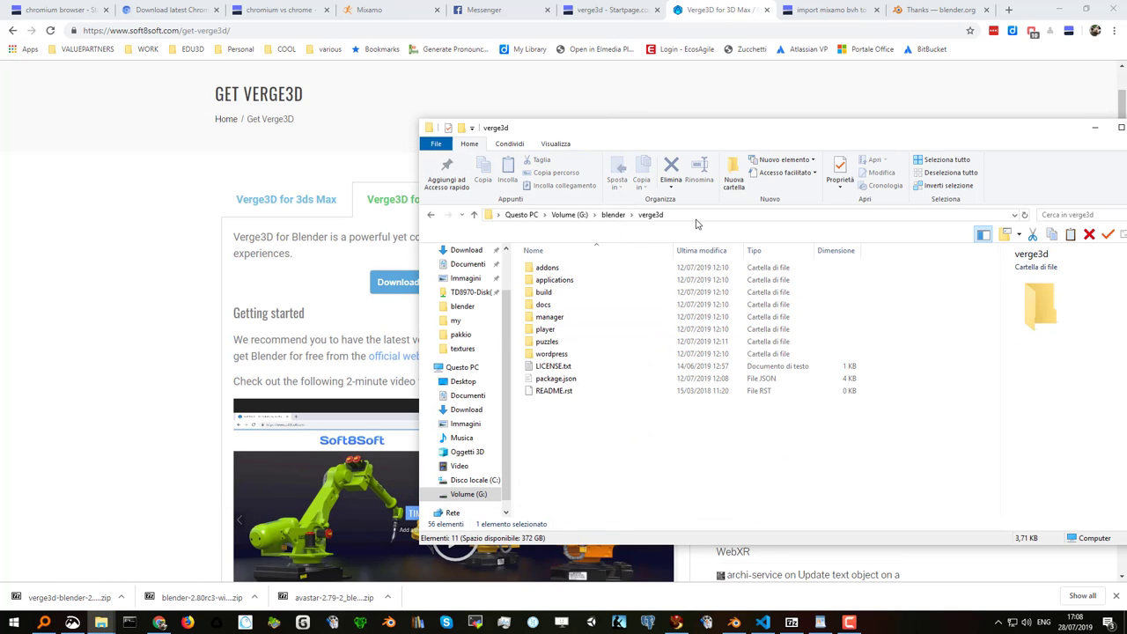
click(696, 218)
click(511, 217)
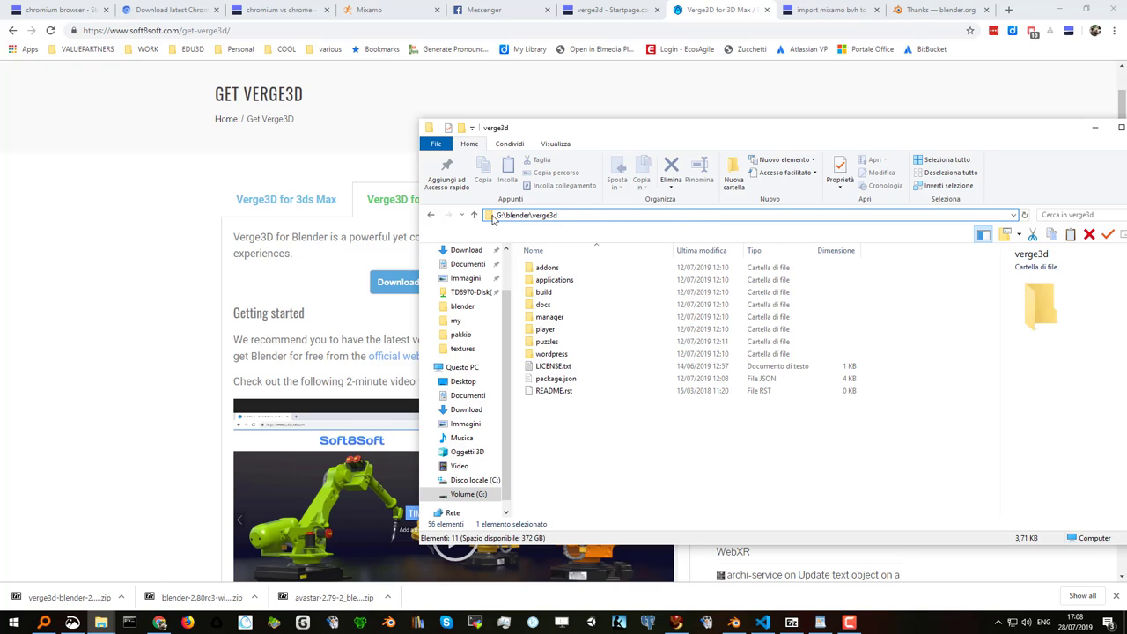
drag(498, 216, 573, 213)
key(ctrl+c)
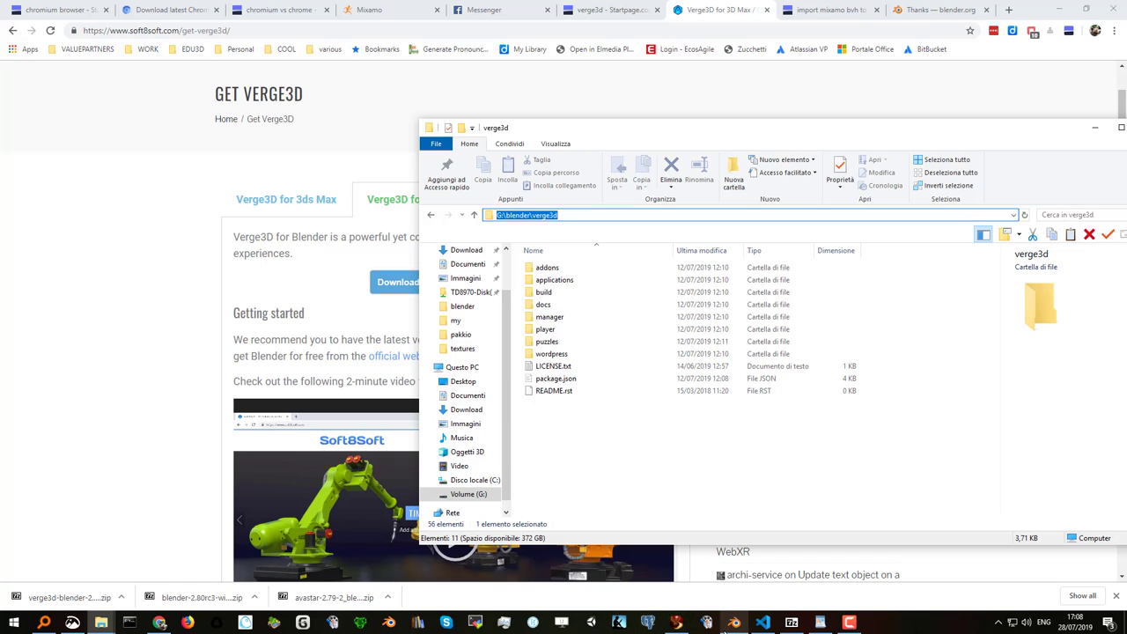
Bring up Blender and the WordPad notes, and replace the example path in instruction 1 with G:\blender\verge3d.
click(735, 623)
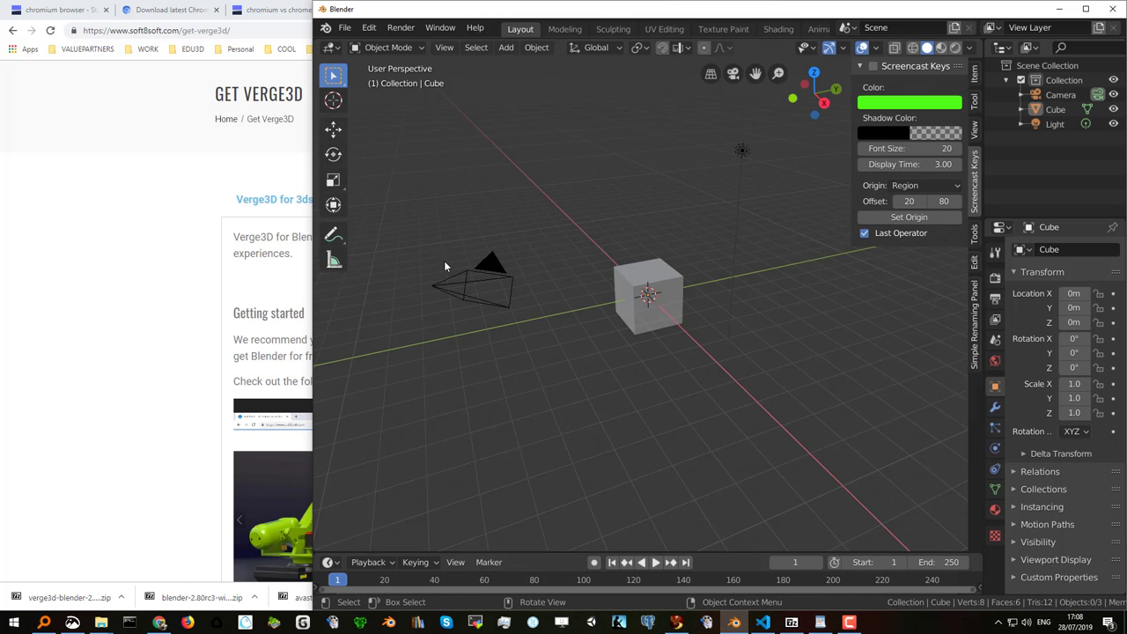
click(821, 623)
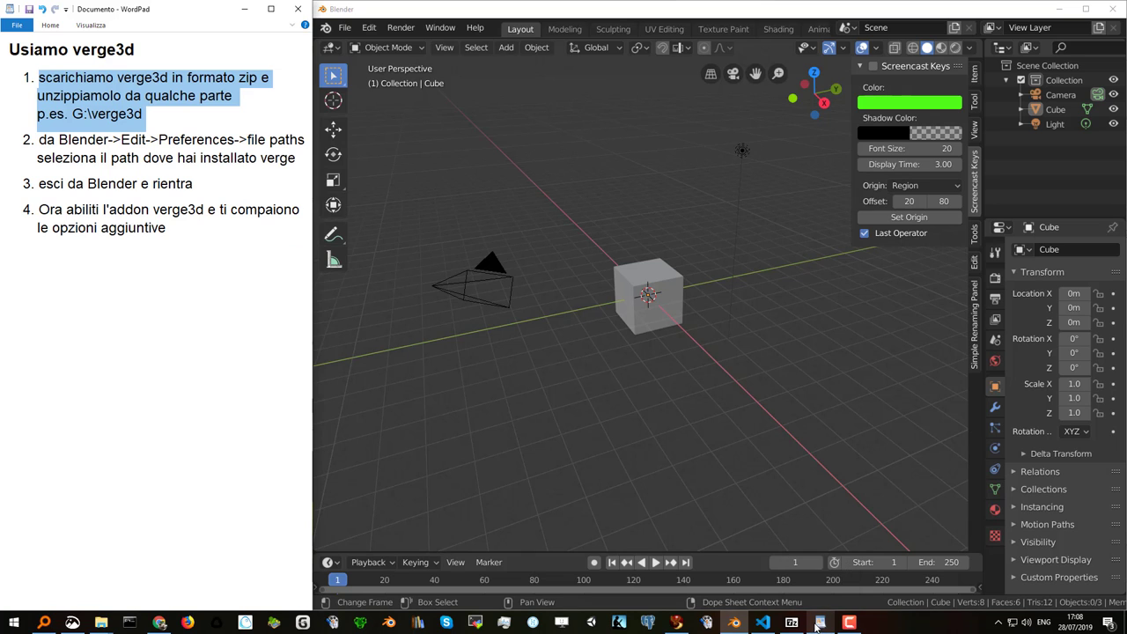
click(93, 115)
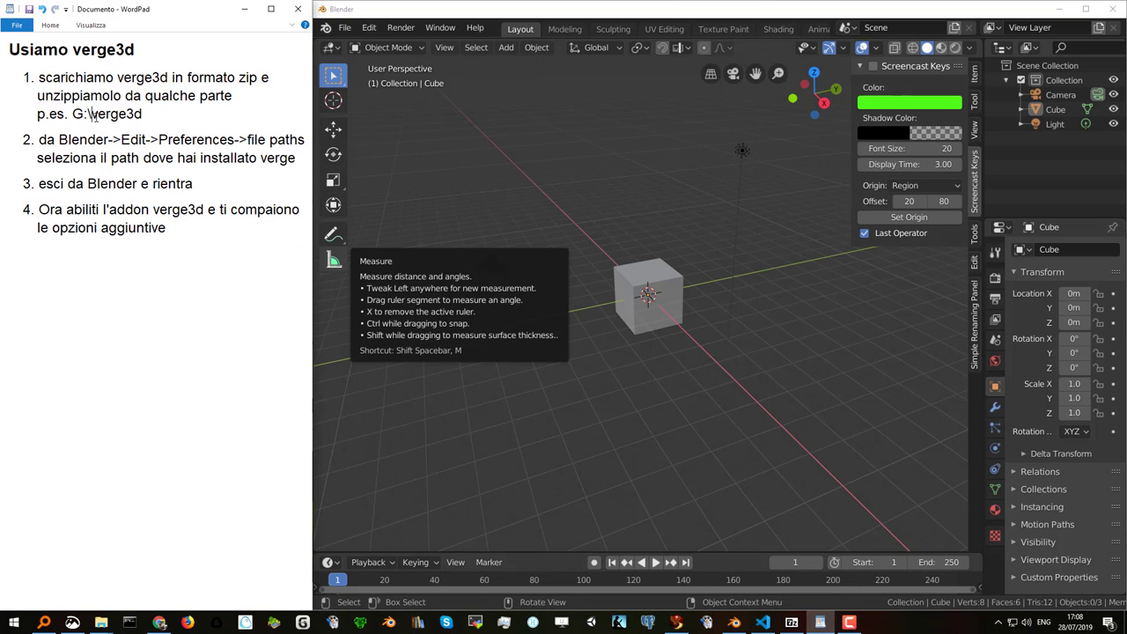
key(BackSpace)
key(BackSpace)
key(BackSpace)
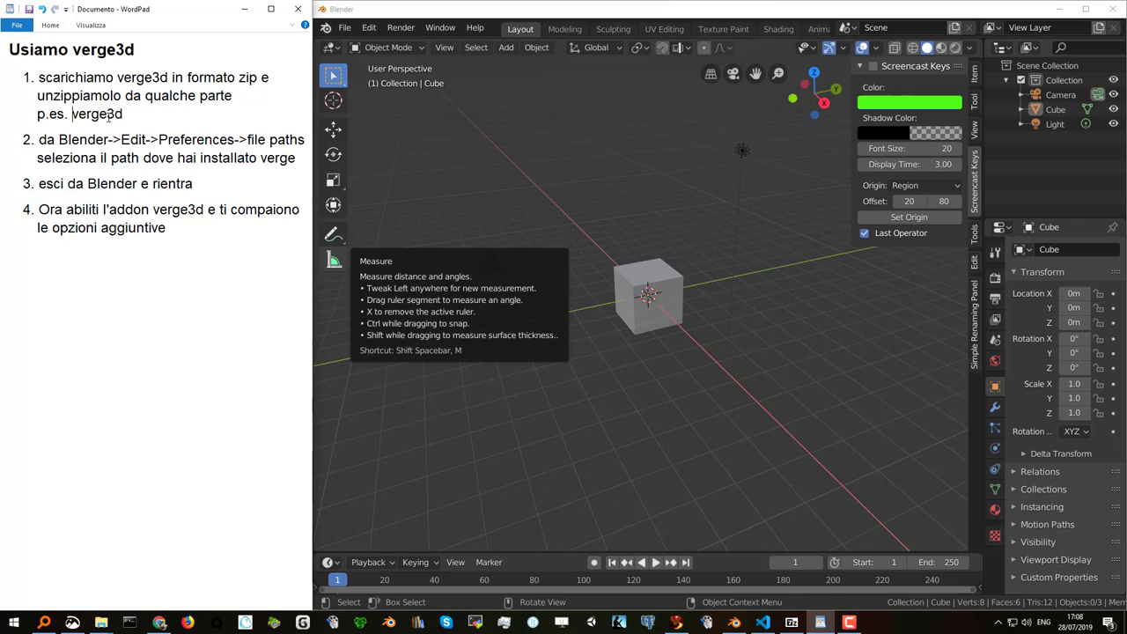
double_click(108, 115)
key(ctrl+v)
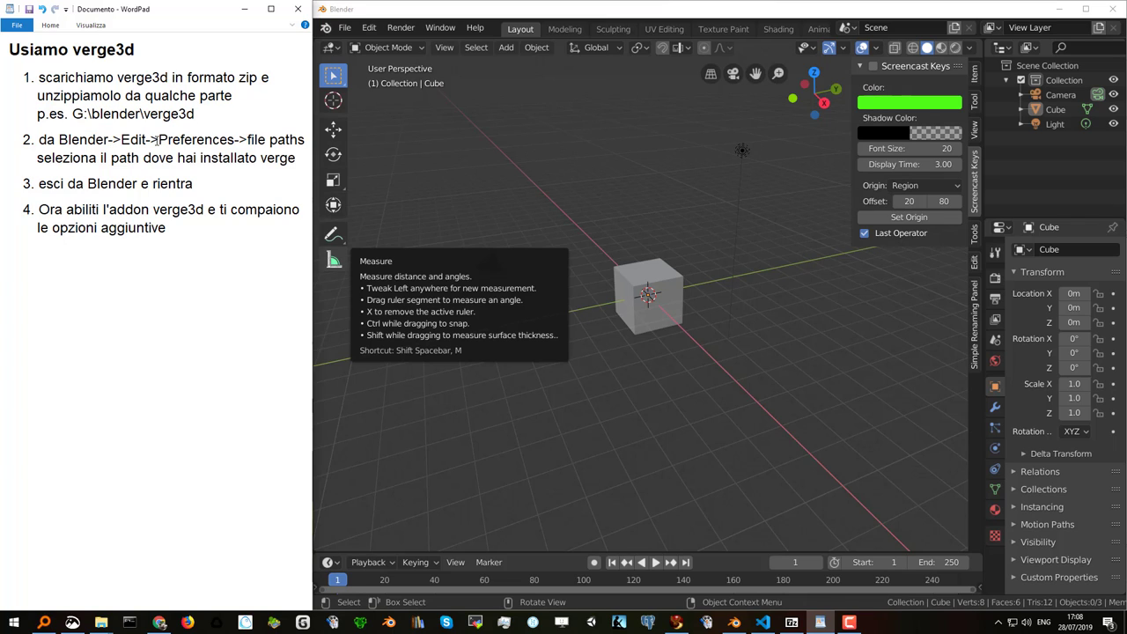
Highlight instruction 2 about the file paths in the notes, and open the File Paths section of Blender's preferences.
click(355, 31)
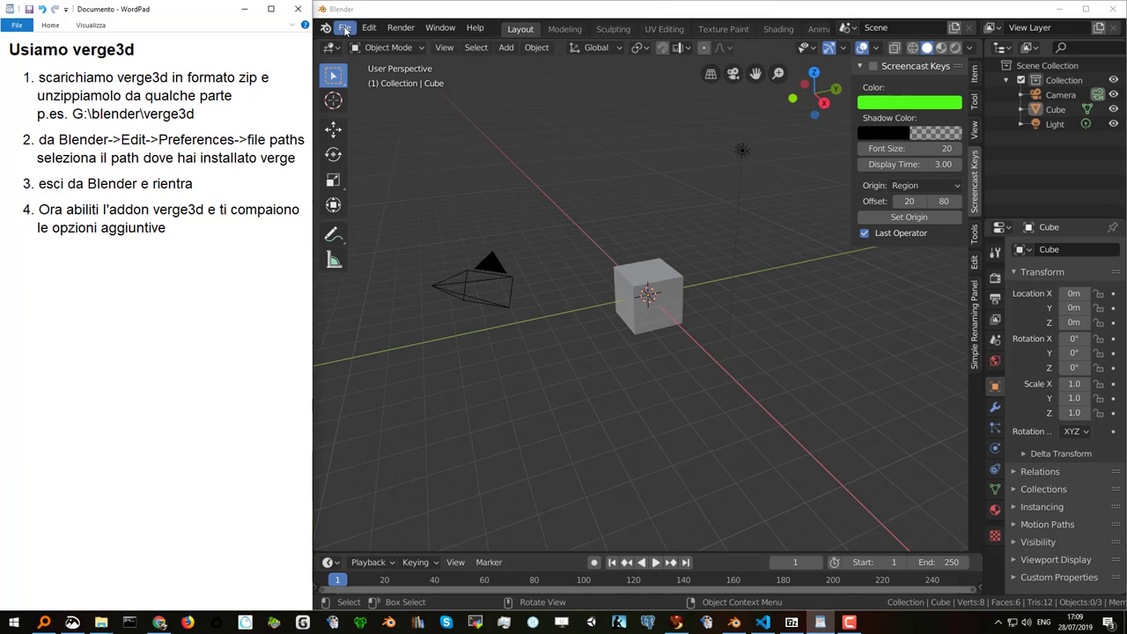
click(369, 27)
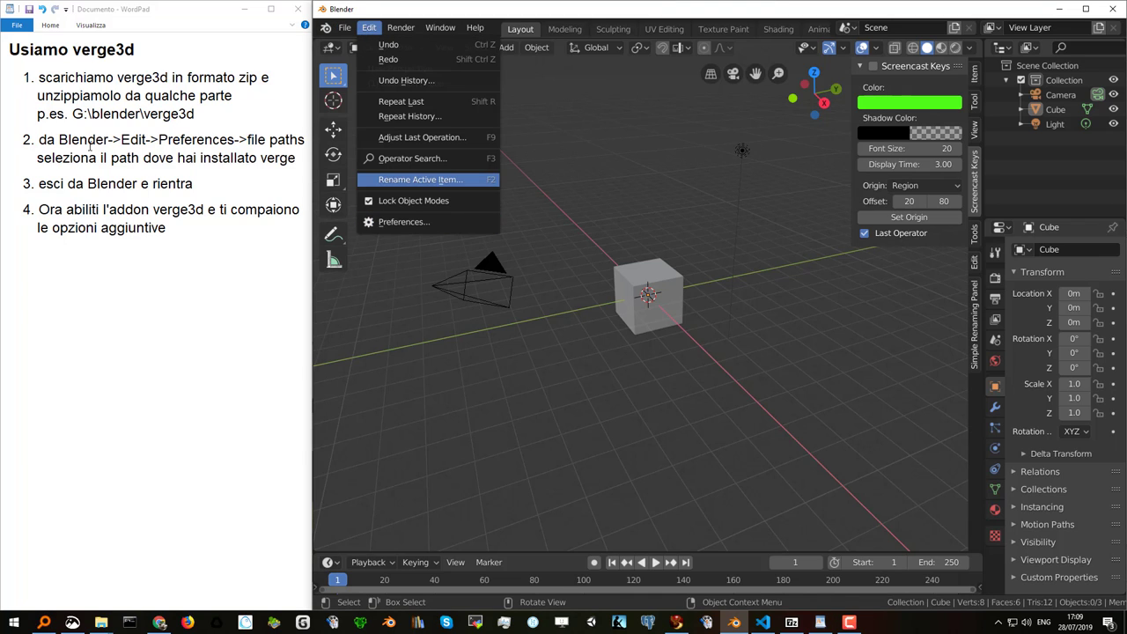
click(158, 139)
drag(38, 141, 296, 158)
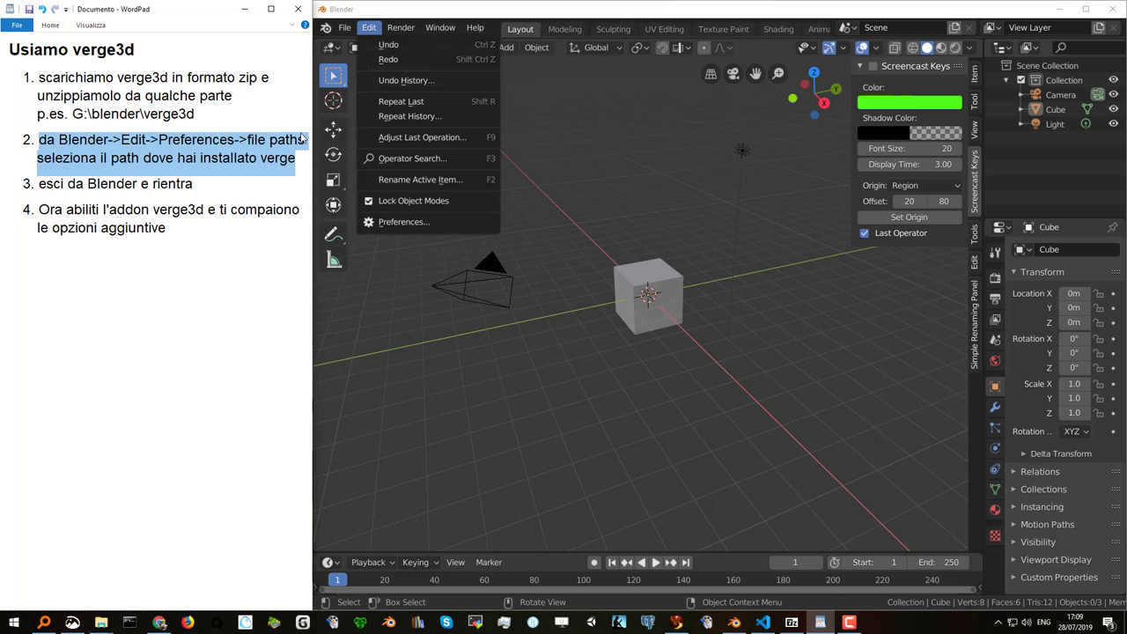
click(373, 29)
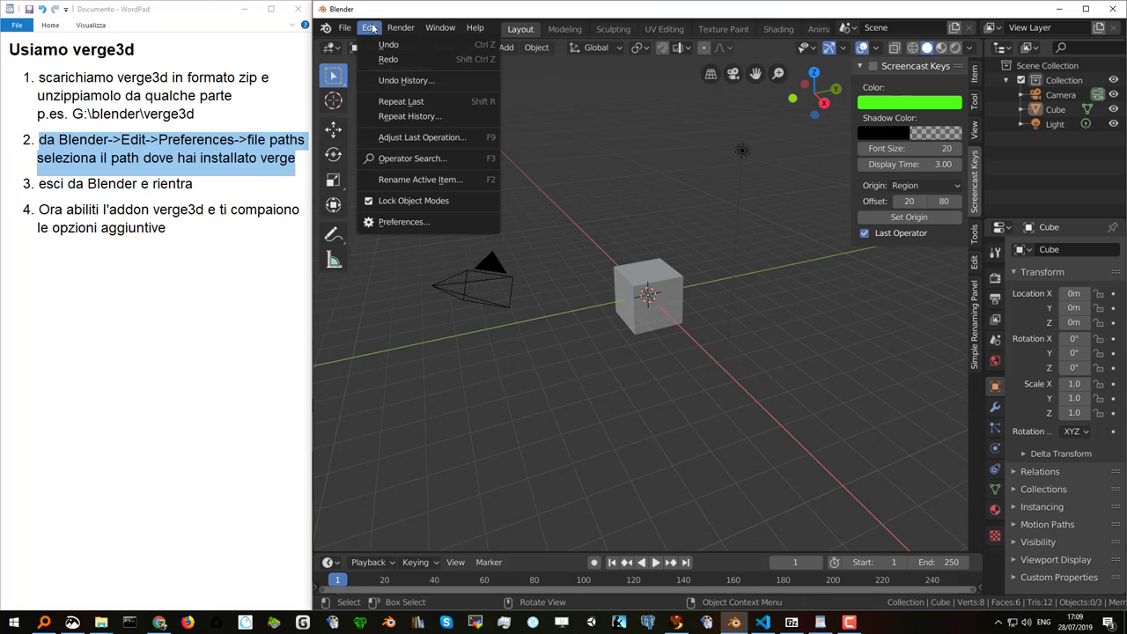
click(404, 223)
drag(343, 52, 427, 70)
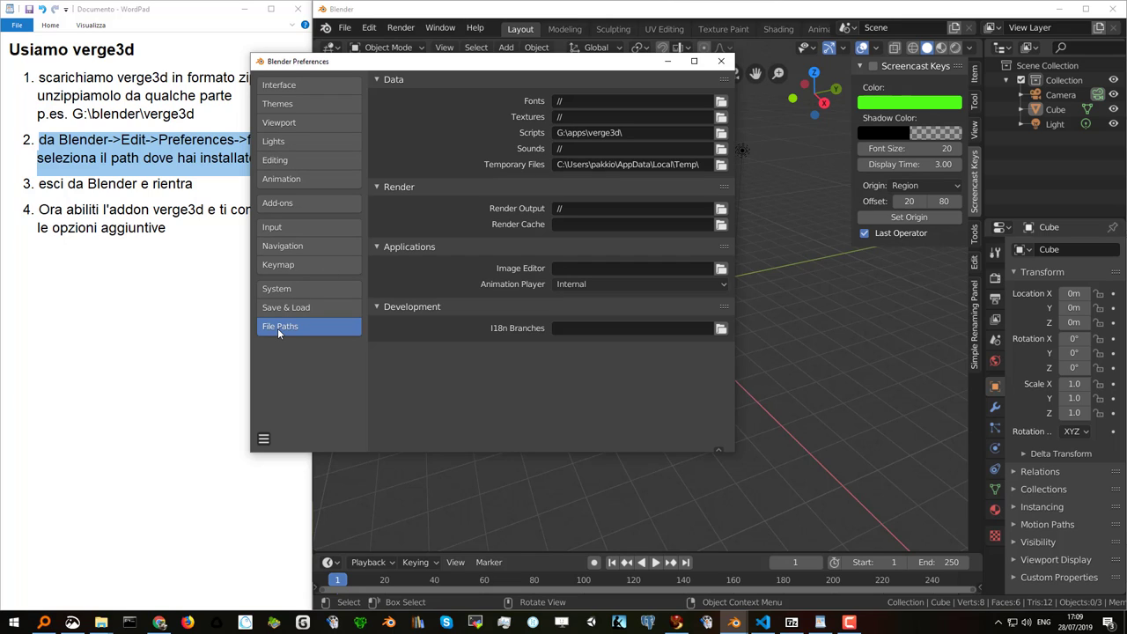
Set the Scripts file path to G:\blender\verge3d, save the preferences and close their window.
click(570, 133)
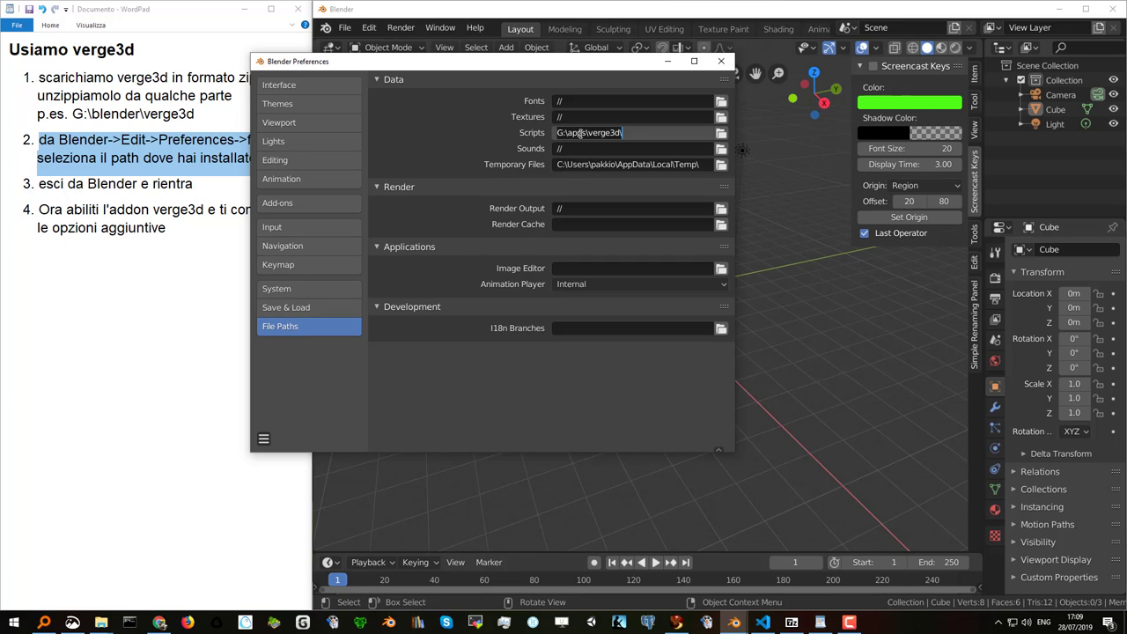
click(555, 132)
key(ctrl+v)
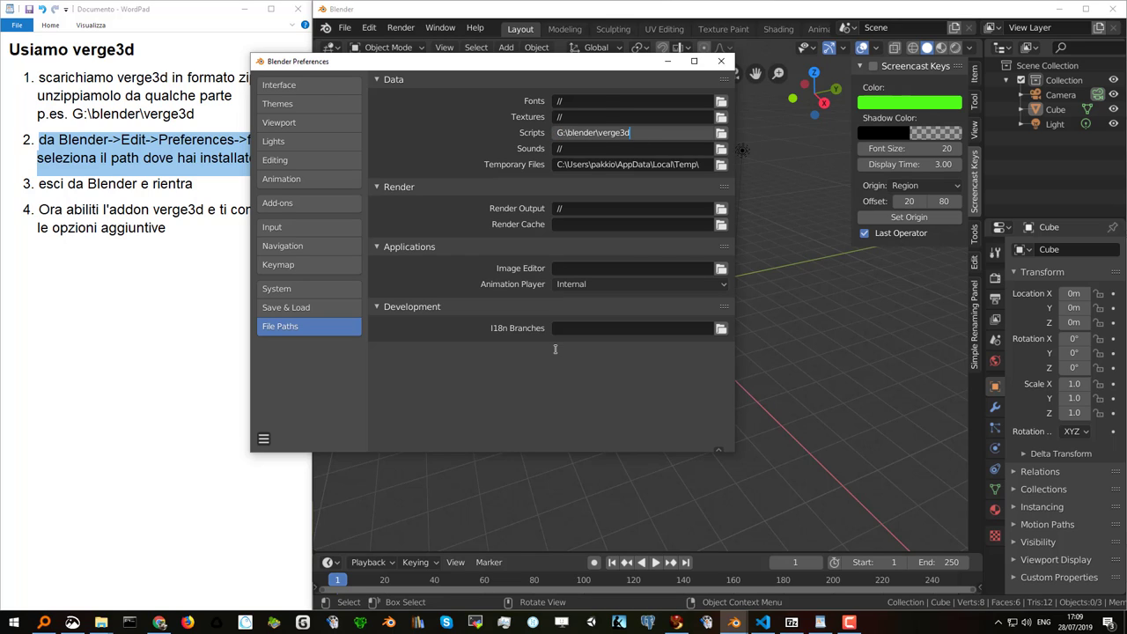
key(Return)
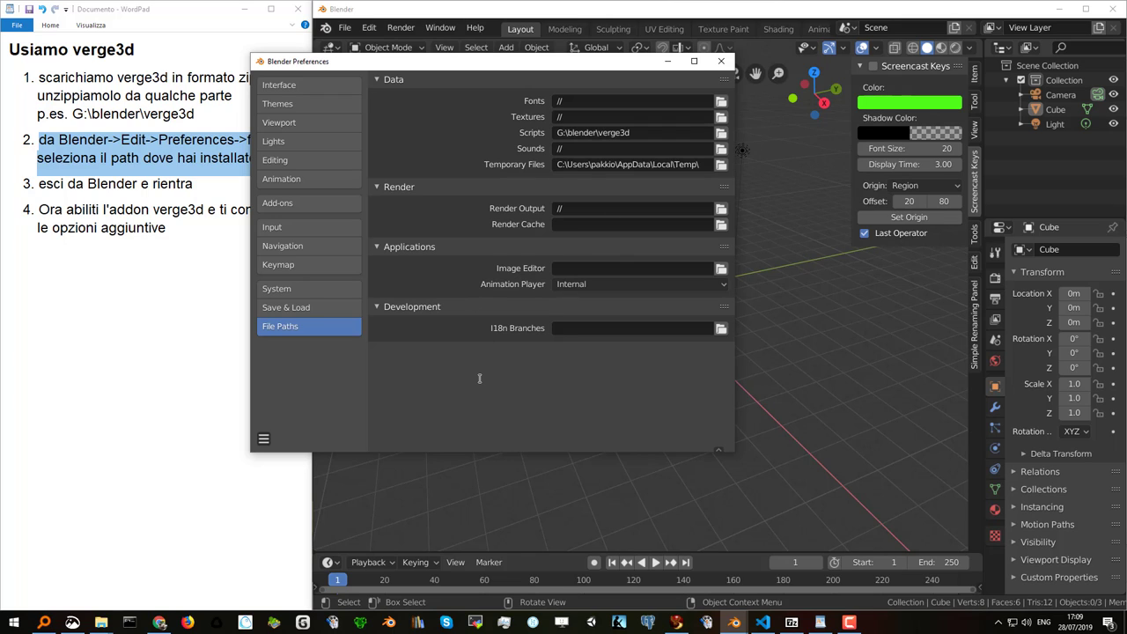
click(264, 439)
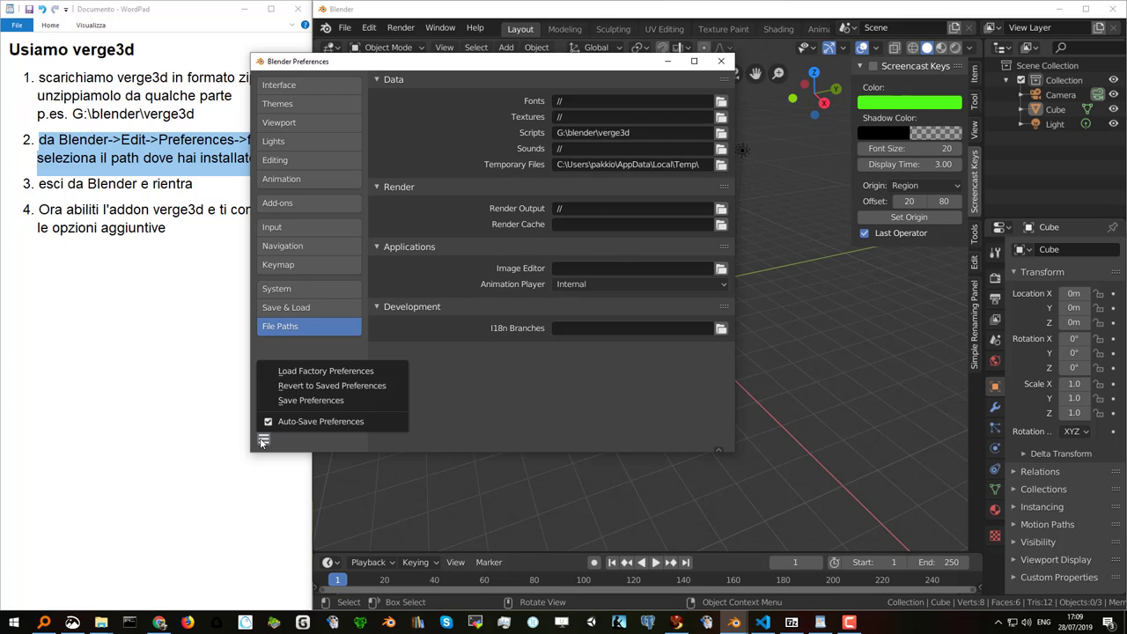
click(304, 399)
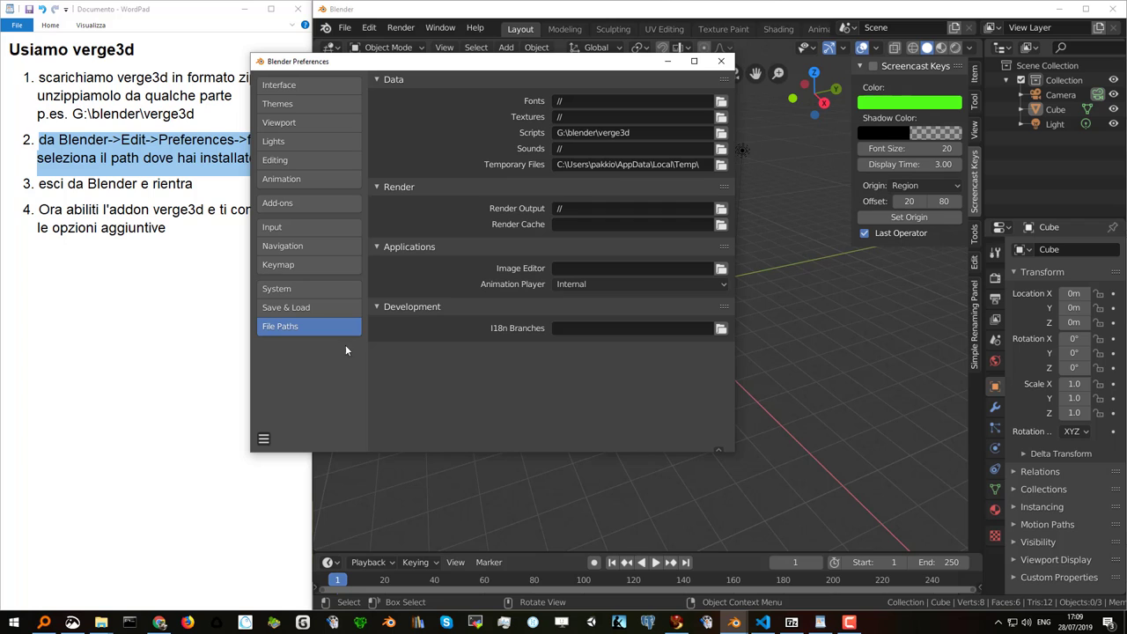
click(721, 61)
Quit Blender discarding the unsaved changes, then restart it and dismiss the splash screen.
click(346, 28)
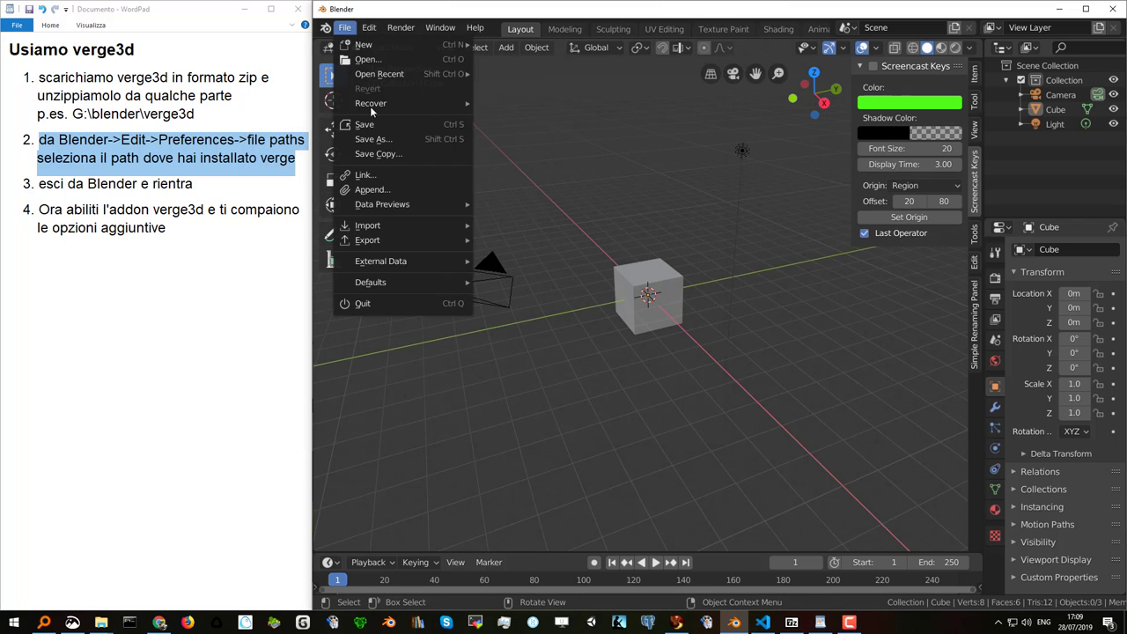
click(377, 305)
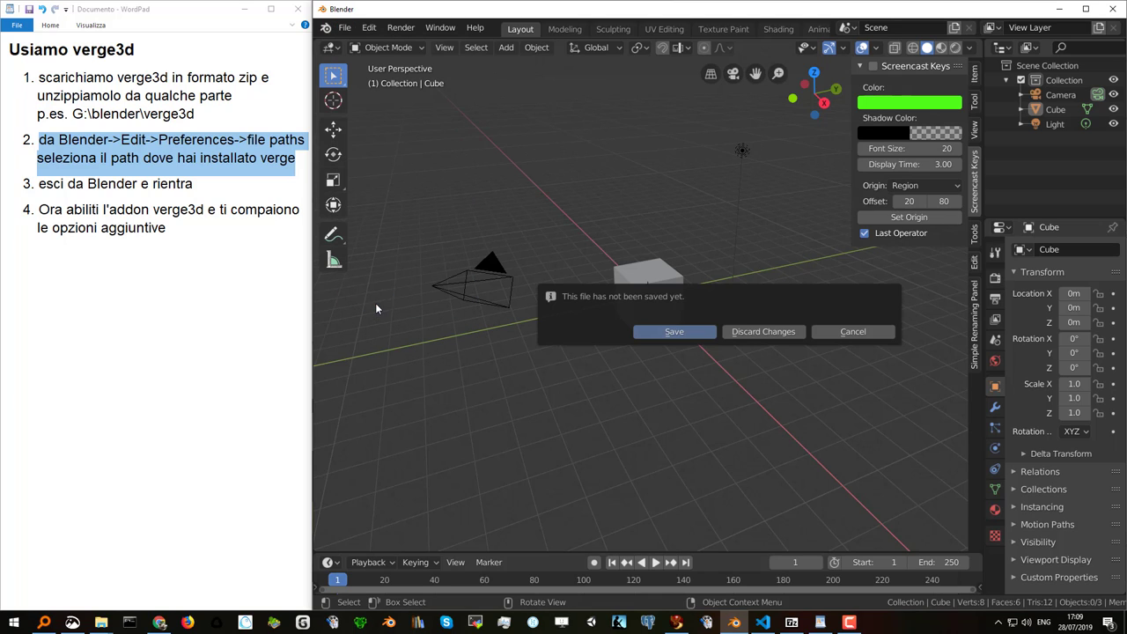
click(755, 331)
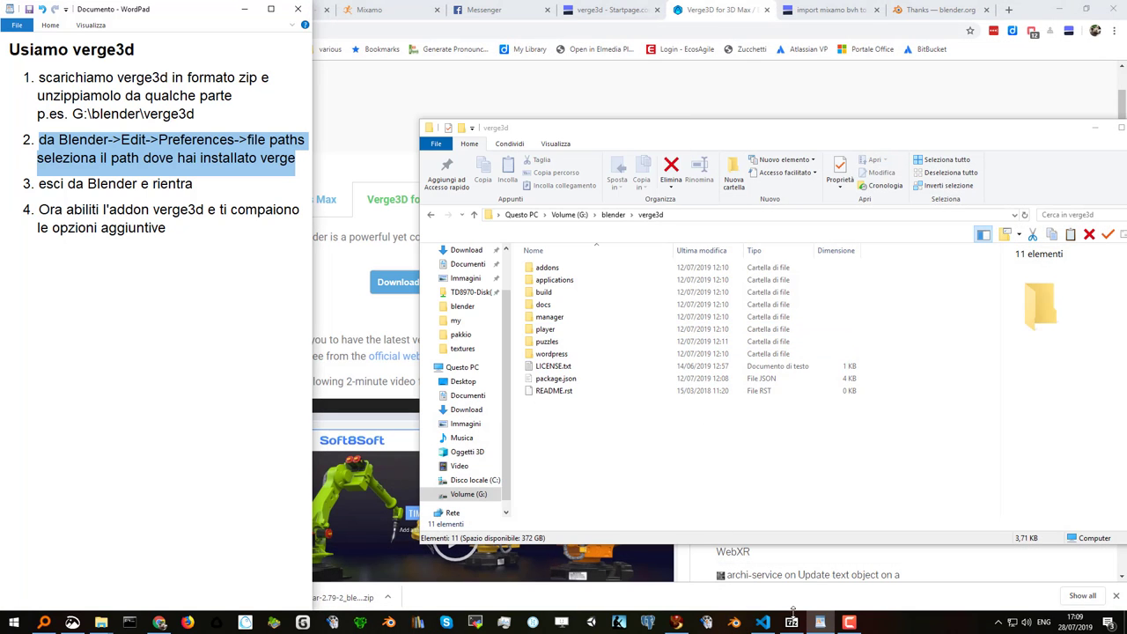
click(734, 623)
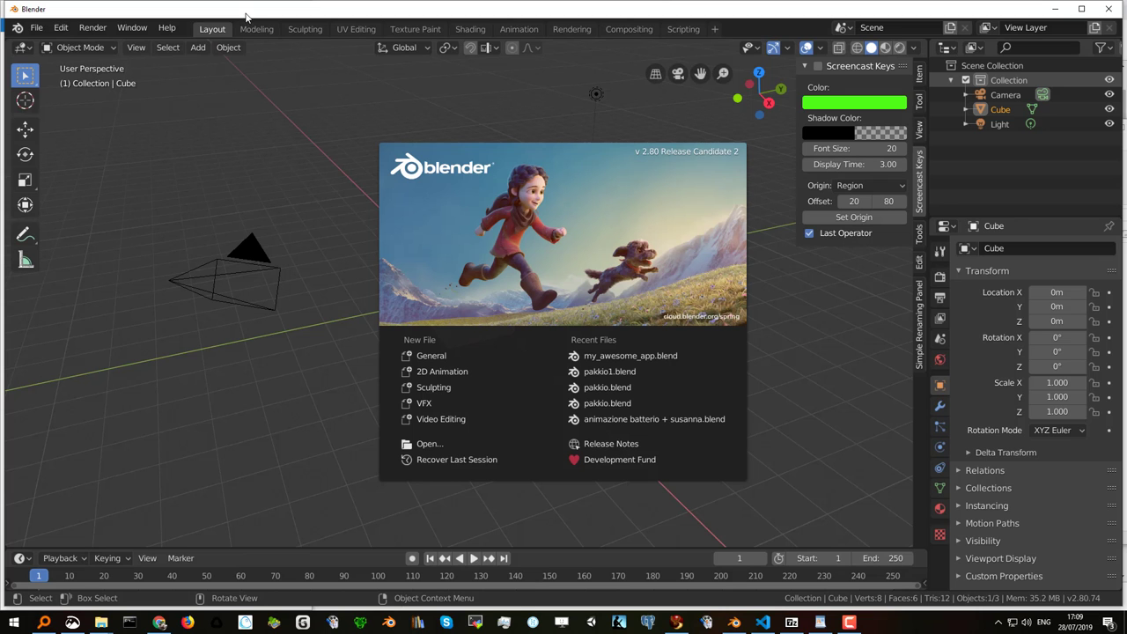
click(376, 142)
Arrange the WordPad notes and the Blender window side by side, each filling half of the screen.
double_click(314, 16)
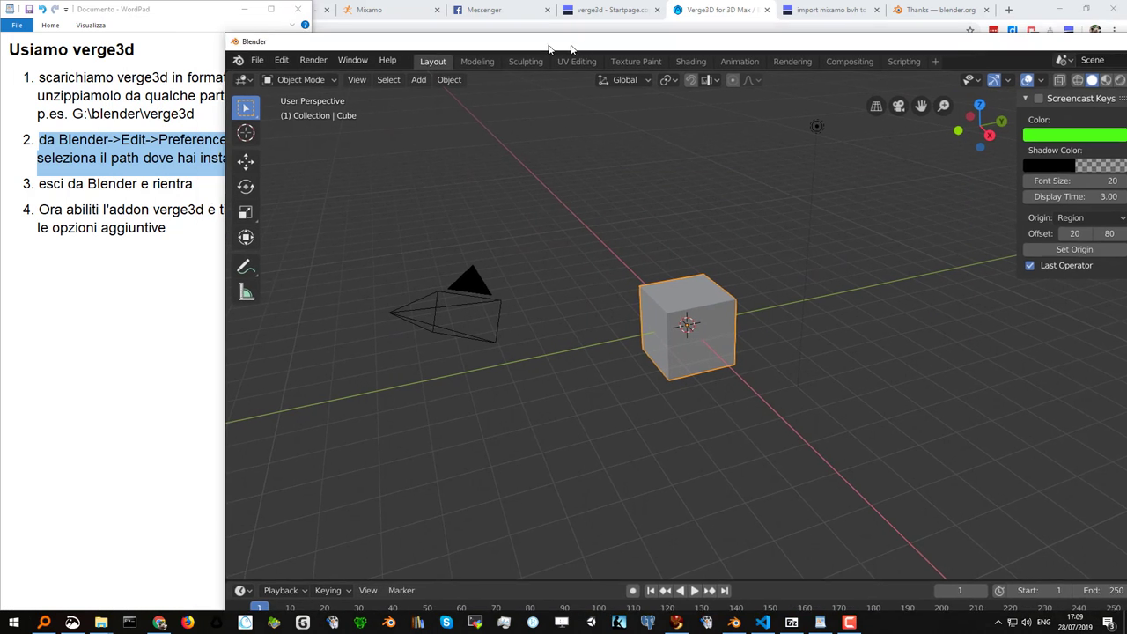
click(213, 301)
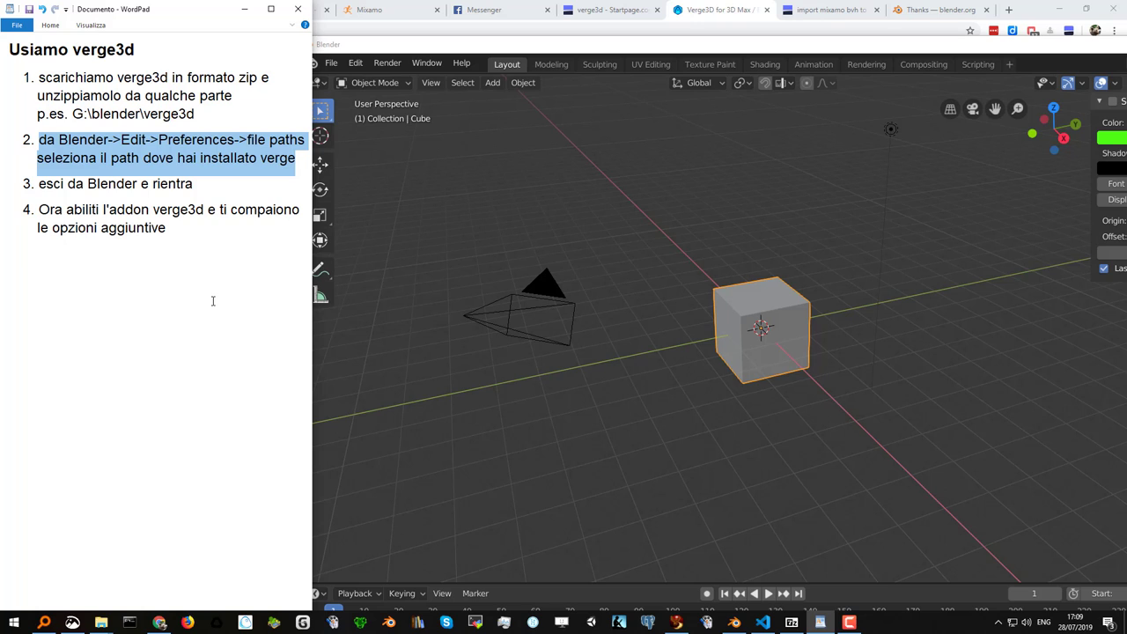
key(super+Right)
key(super+Left)
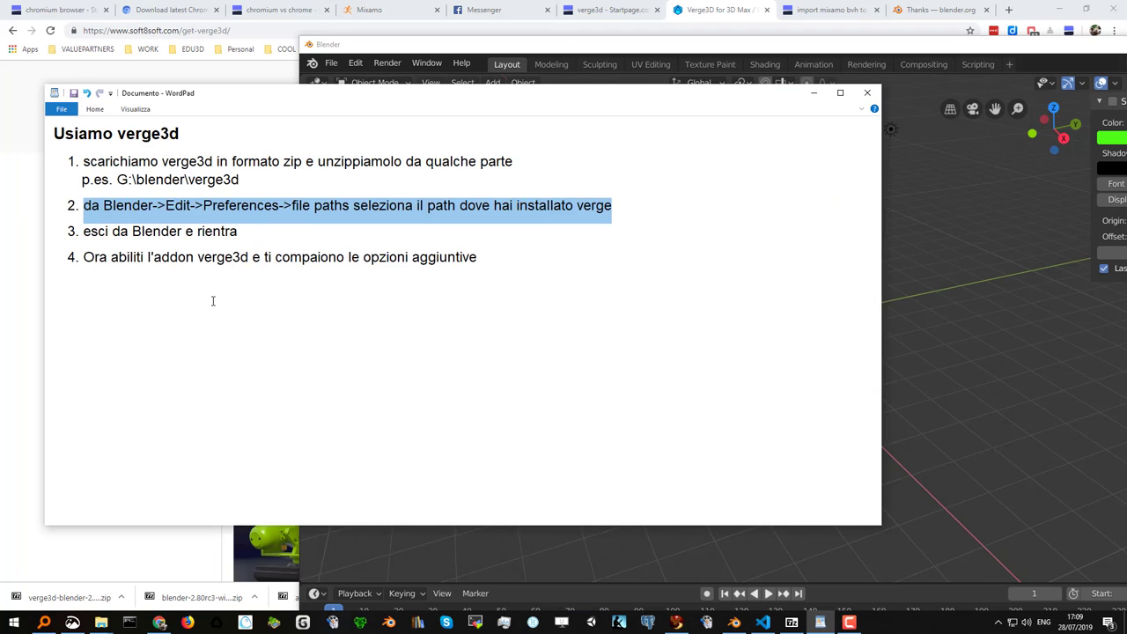
key(super+Left)
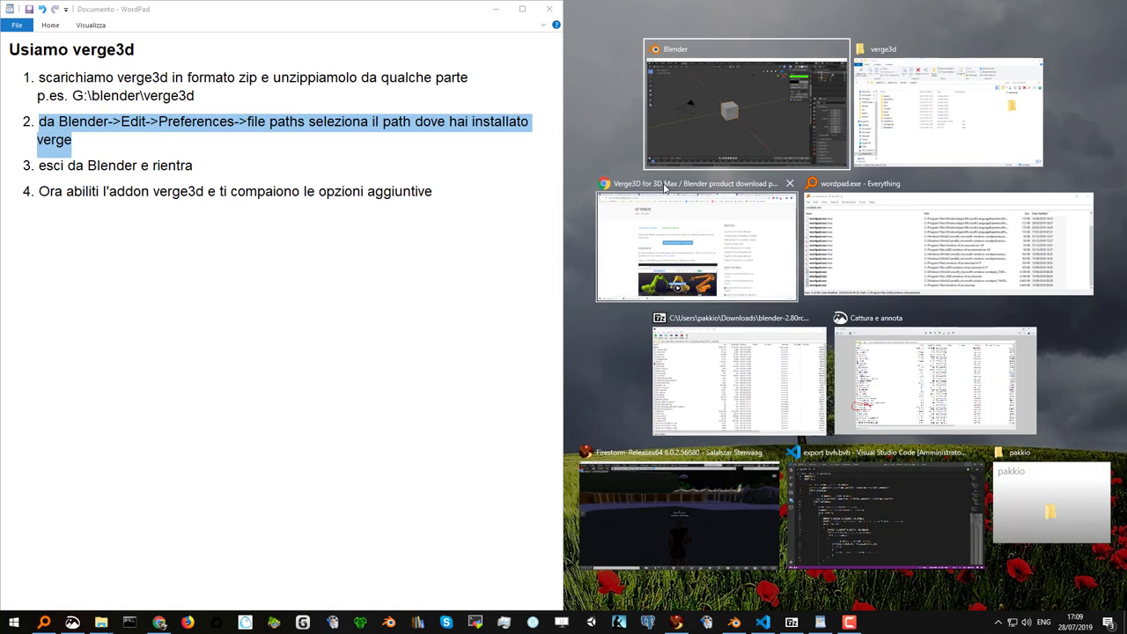
click(688, 158)
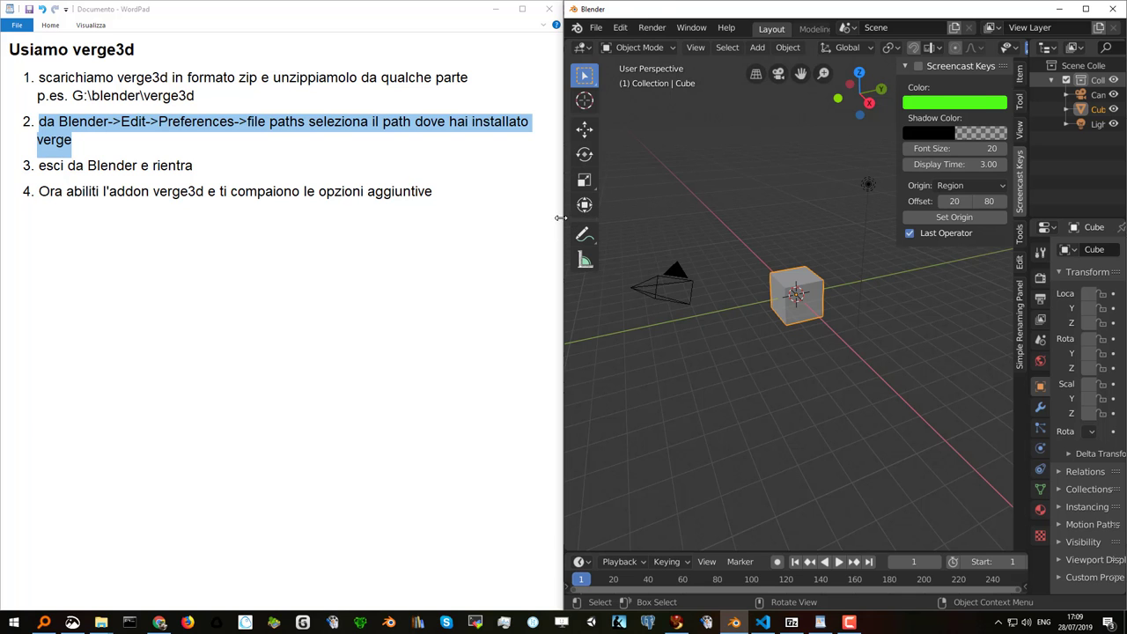
Resize the two windows so the notes fill just over a quarter of the screen width and Blender the rest.
drag(561, 217, 238, 217)
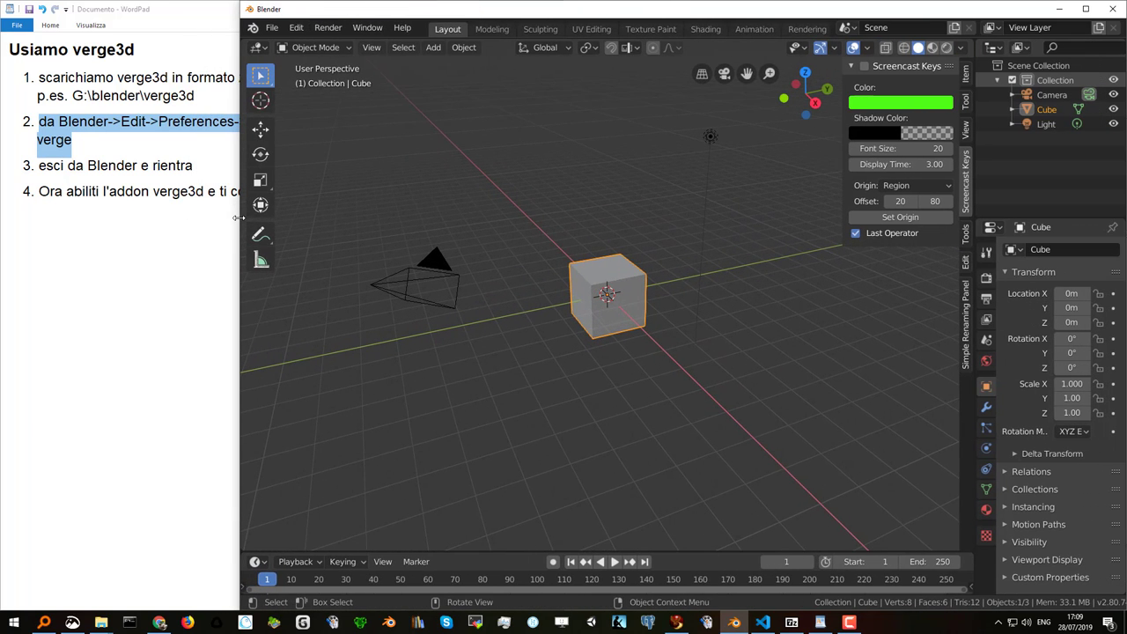
click(87, 26)
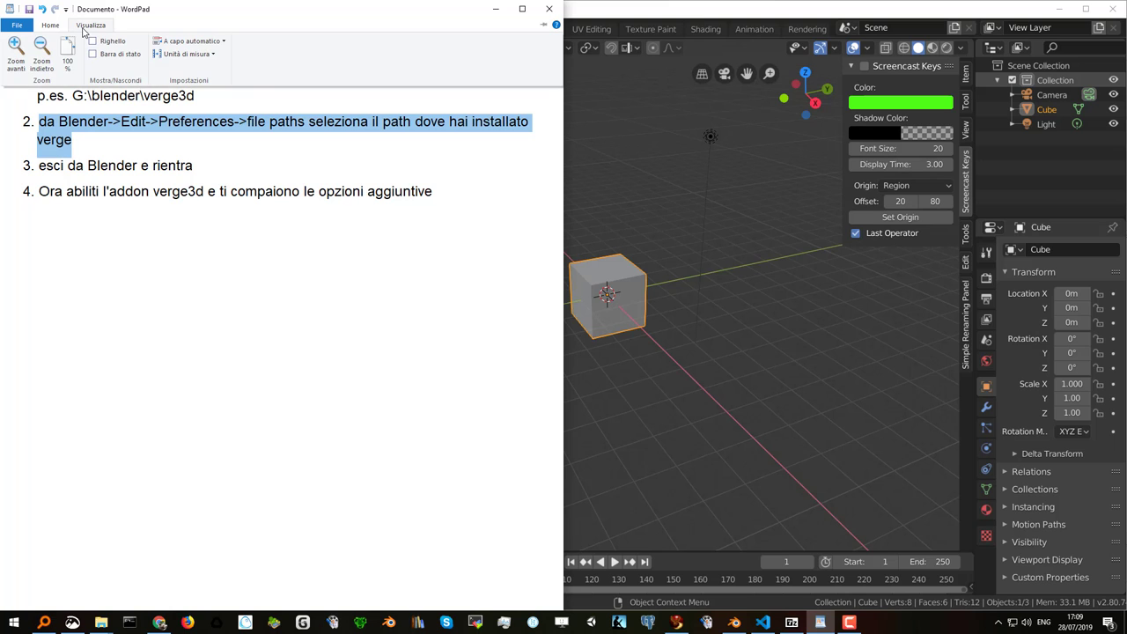
click(547, 232)
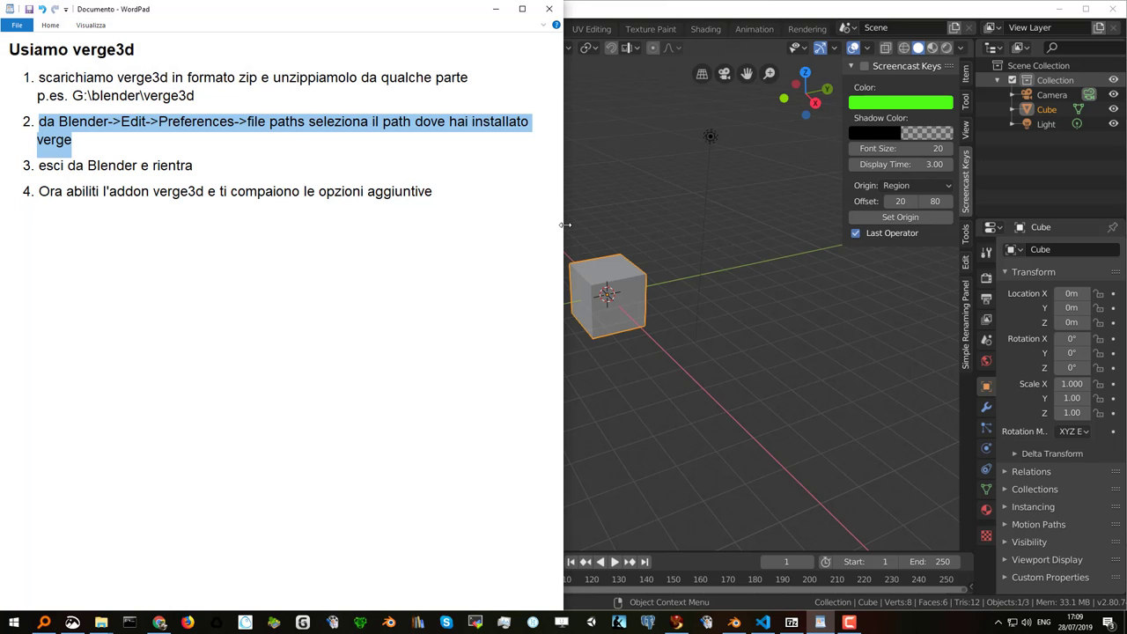
drag(565, 226, 240, 238)
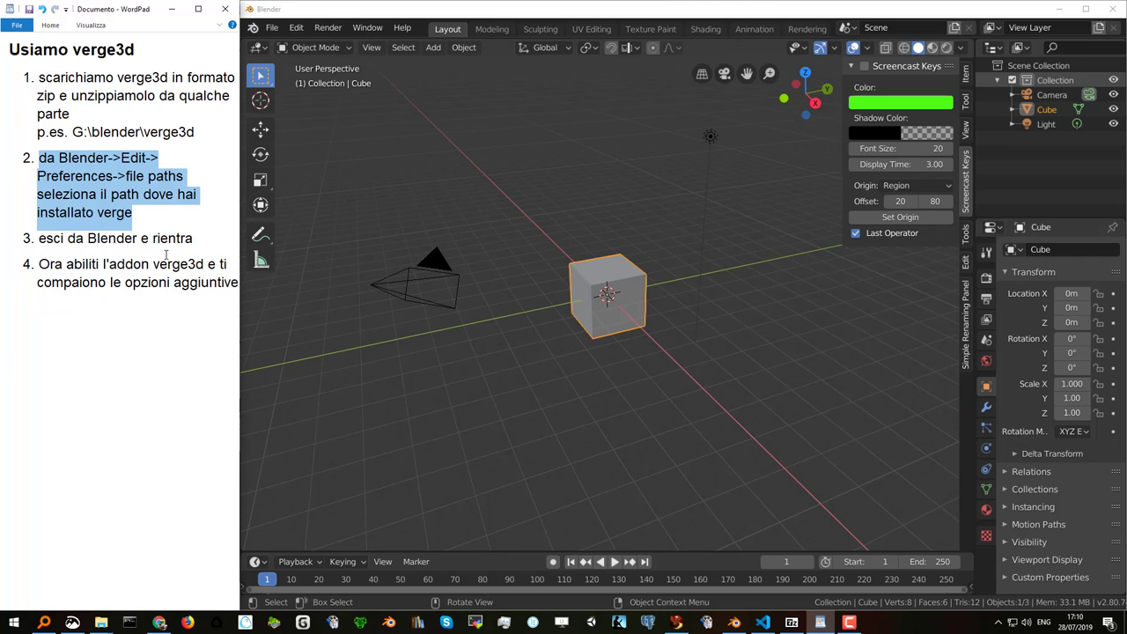
mouse_move(238, 120)
mouse_down()
mouse_move(273, 121)
mouse_move(228, 117)
mouse_up()
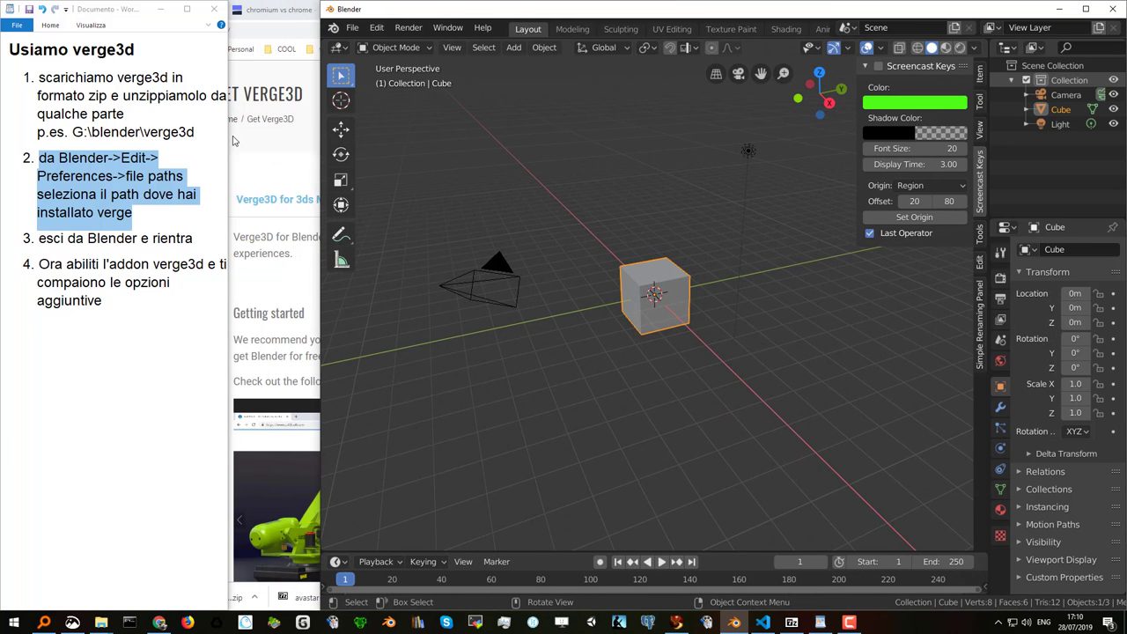
drag(234, 131, 315, 133)
Open the Add-ons section of Blender's preferences clear of the notes, and highlight instruction 4 about enabling the verge3d add-on.
click(377, 27)
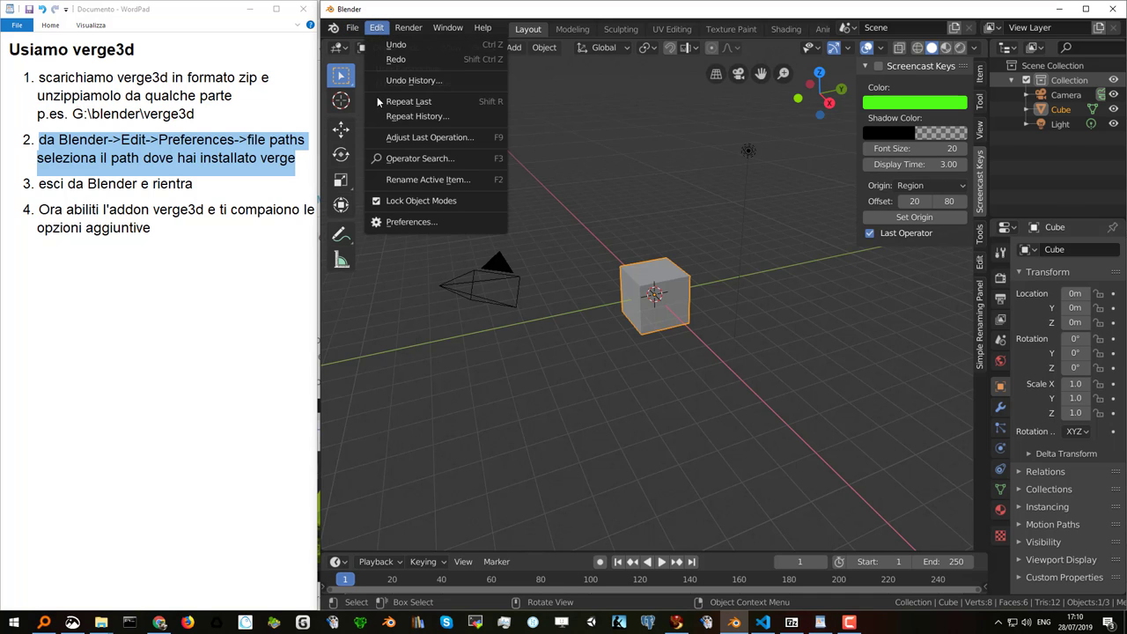
click(405, 223)
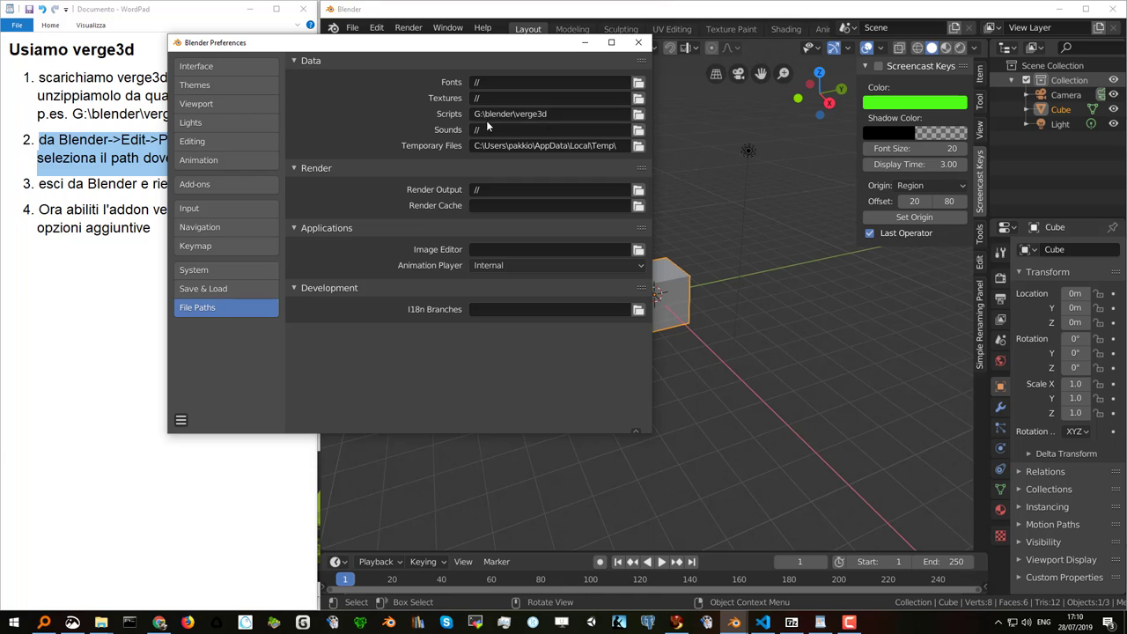
click(206, 185)
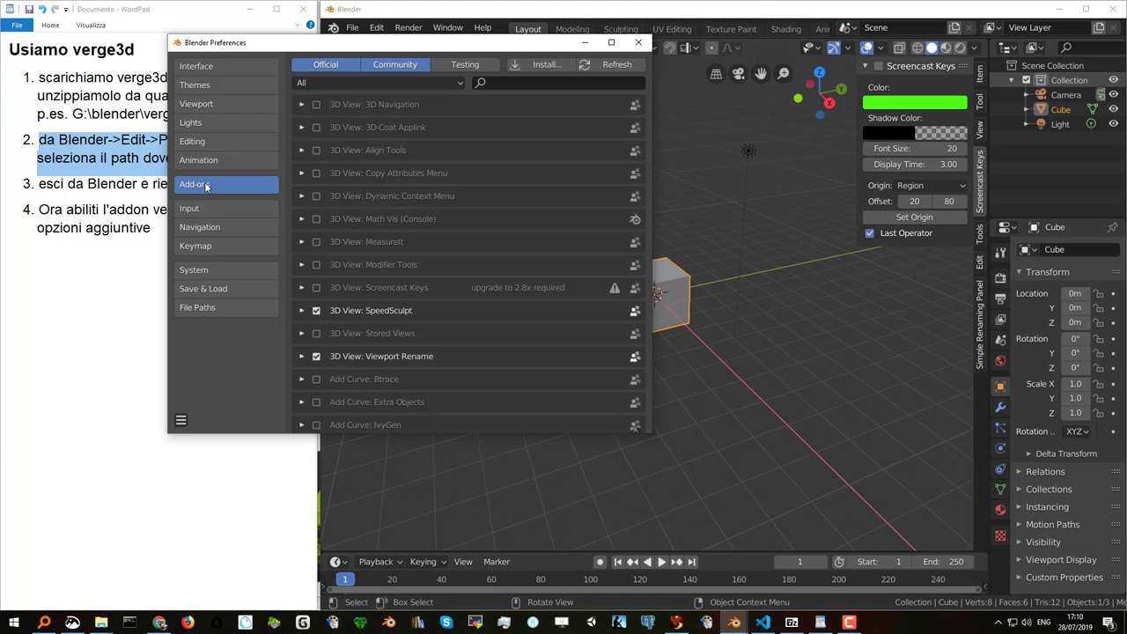
drag(310, 44, 468, 58)
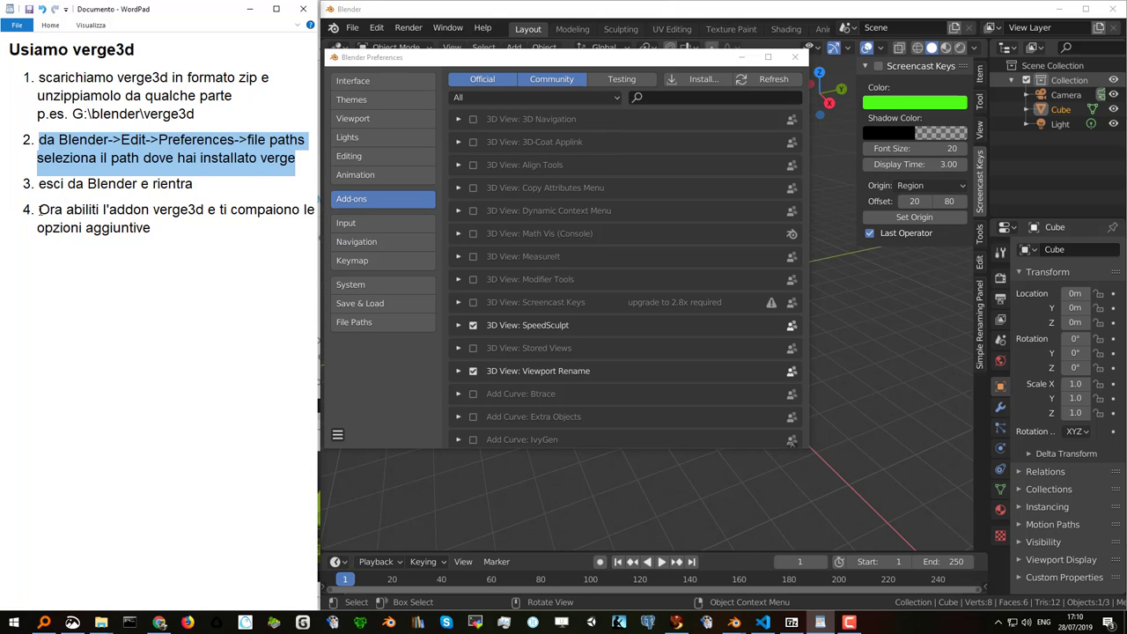
drag(40, 212, 129, 229)
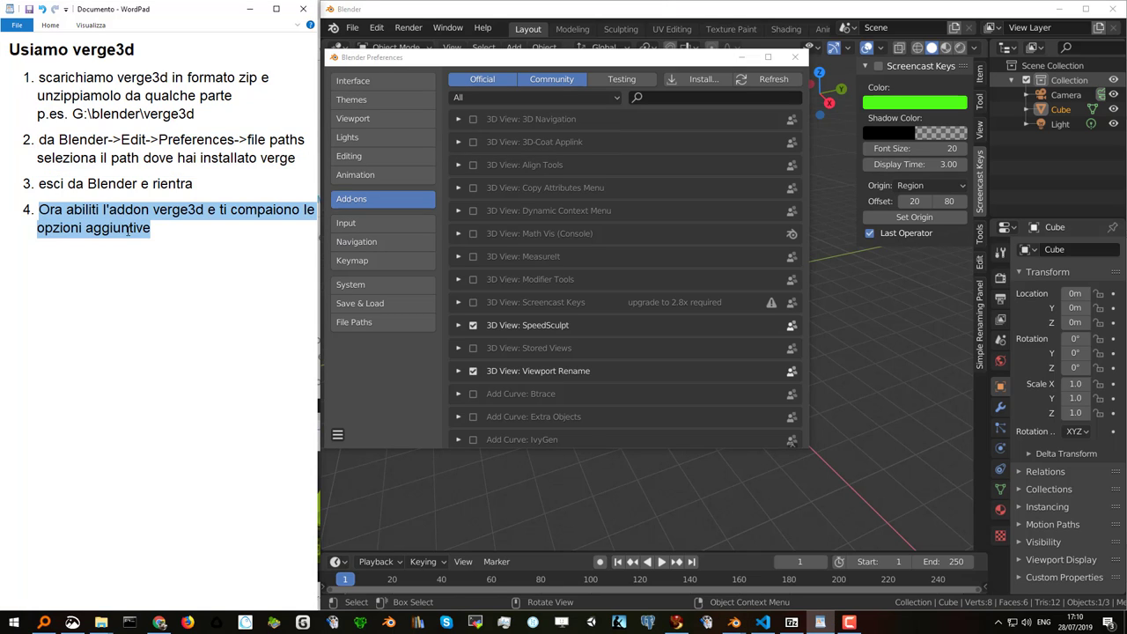
Search the add-ons for verge, enable Verge3D: Verge3D, and check its details before closing the preferences.
click(519, 93)
text(verge)
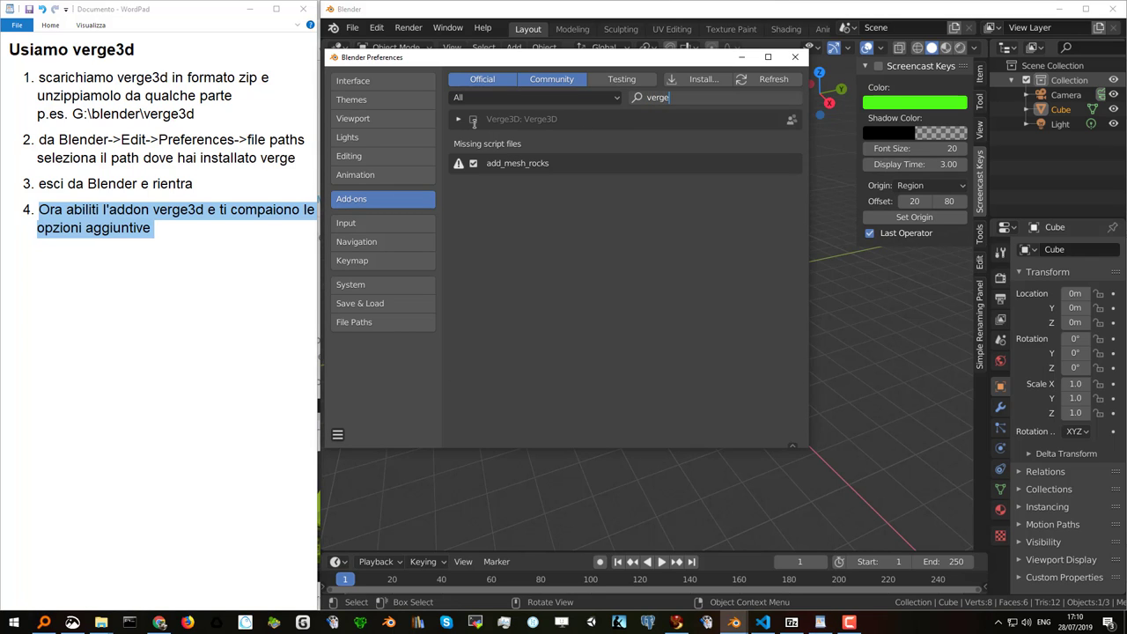
click(474, 119)
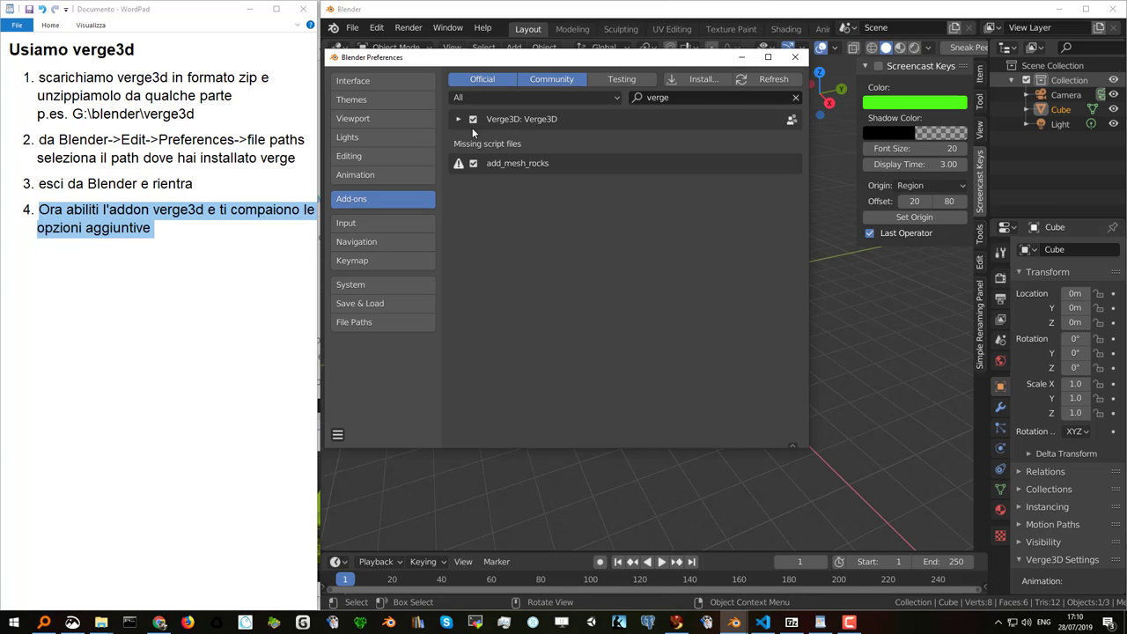
click(459, 119)
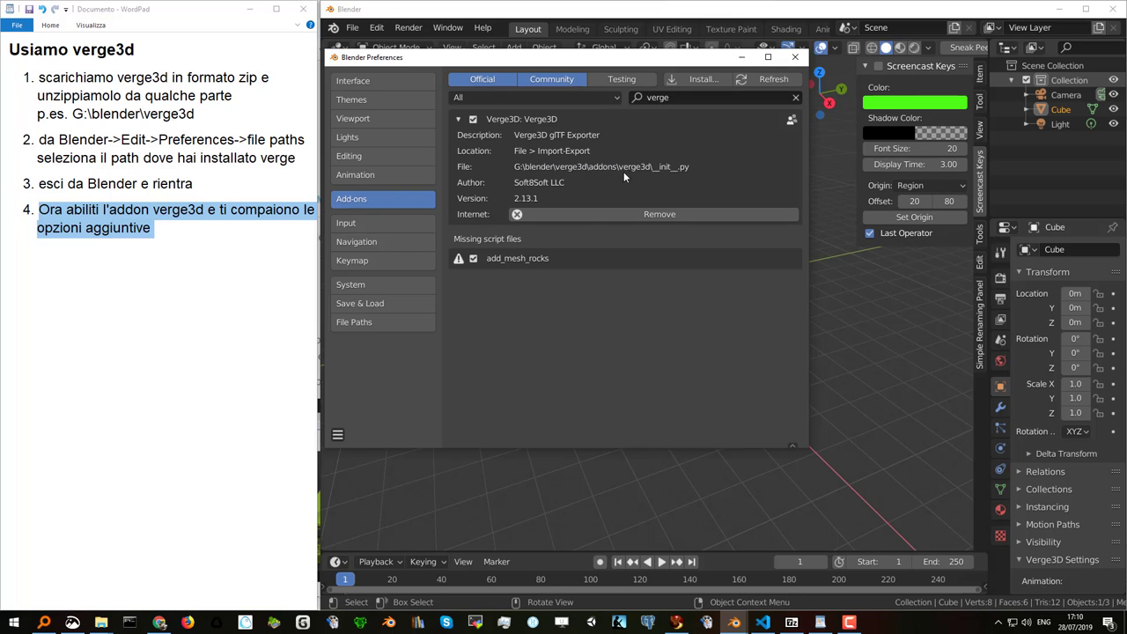
click(798, 57)
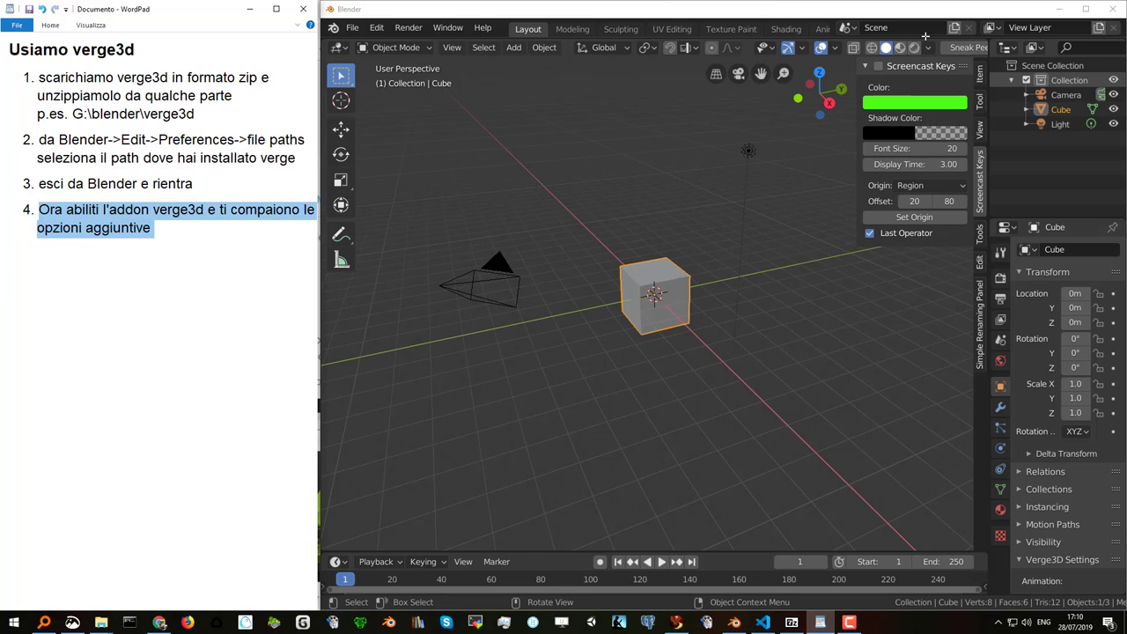
Reveal the Verge3D controls in the viewport header, preview the scene with Sneak Peek in Google Chrome, and rotate the cube.
middle_drag(933, 48, 799, 47)
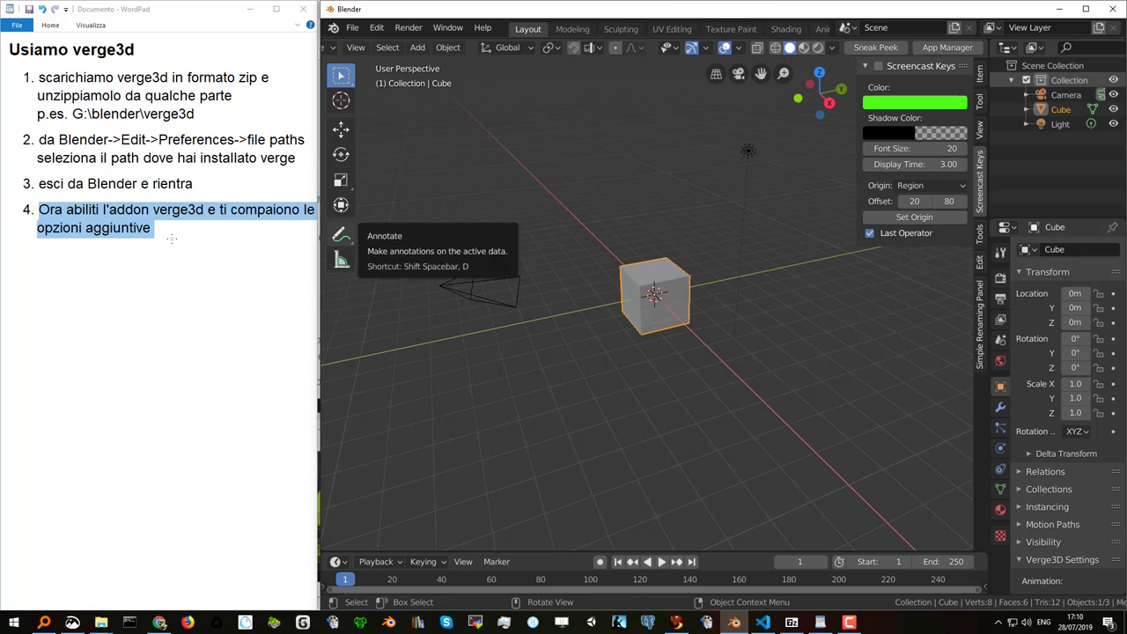
click(876, 48)
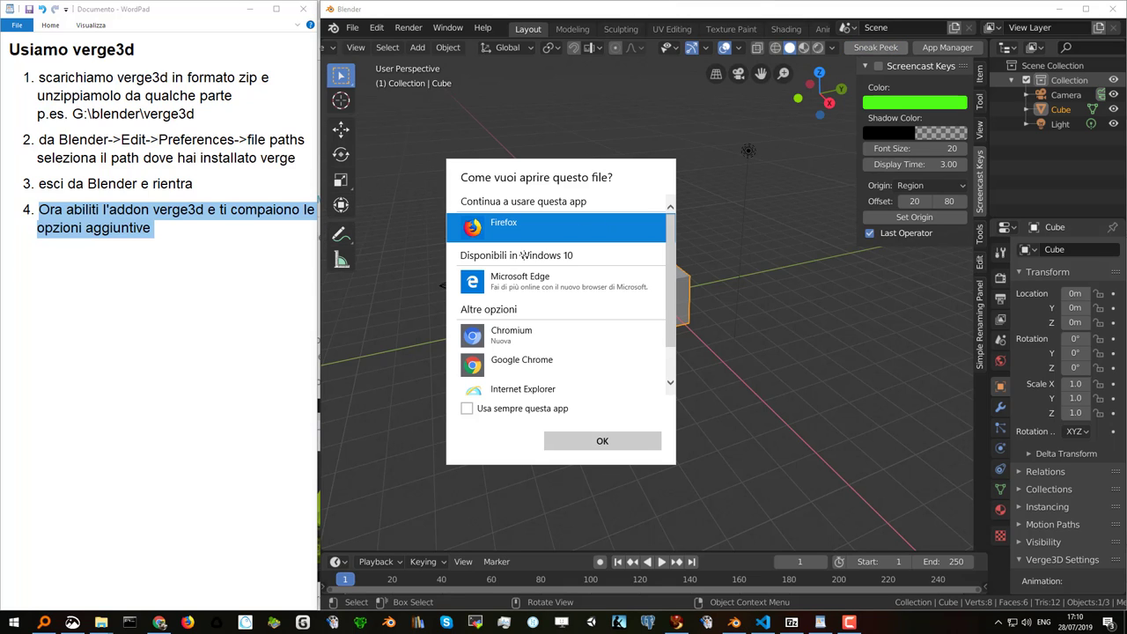
click(509, 359)
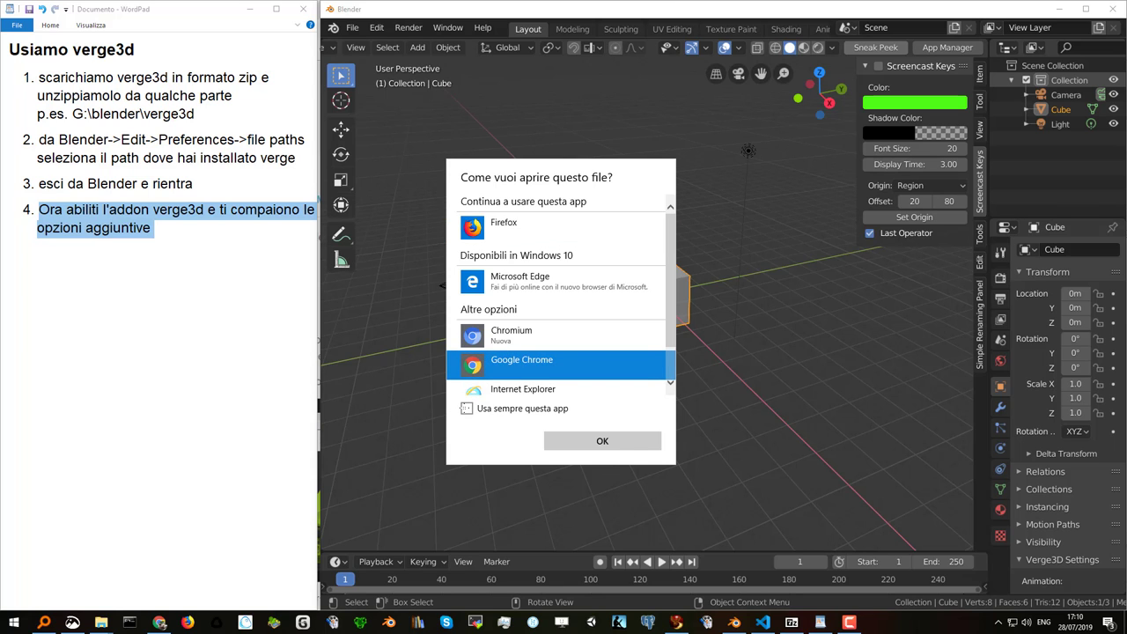
click(599, 438)
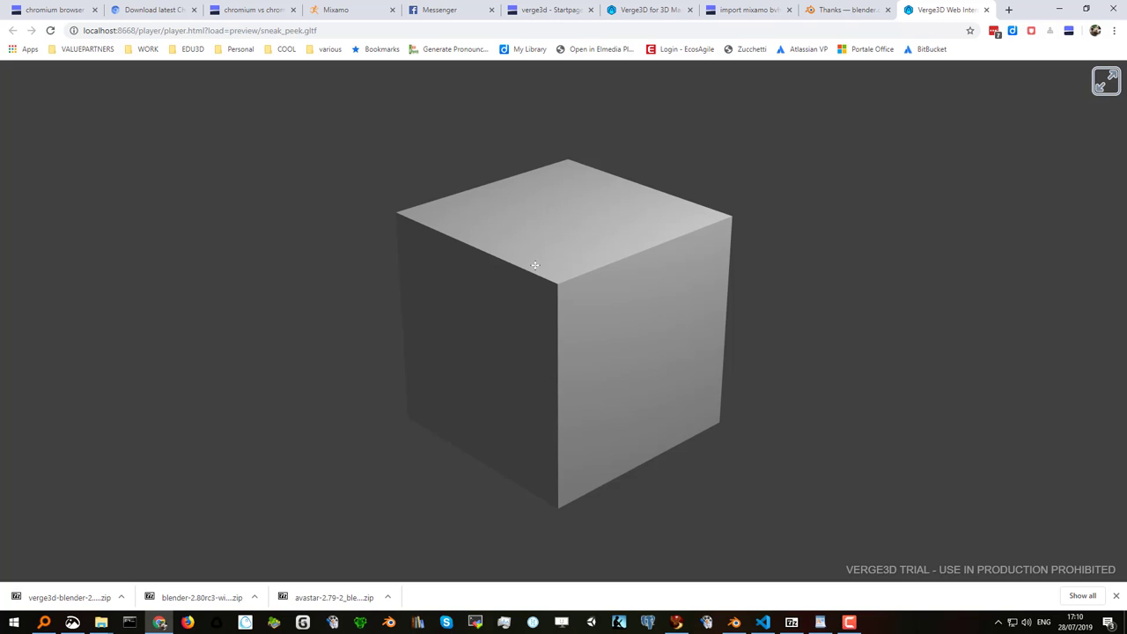
drag(535, 303, 534, 221)
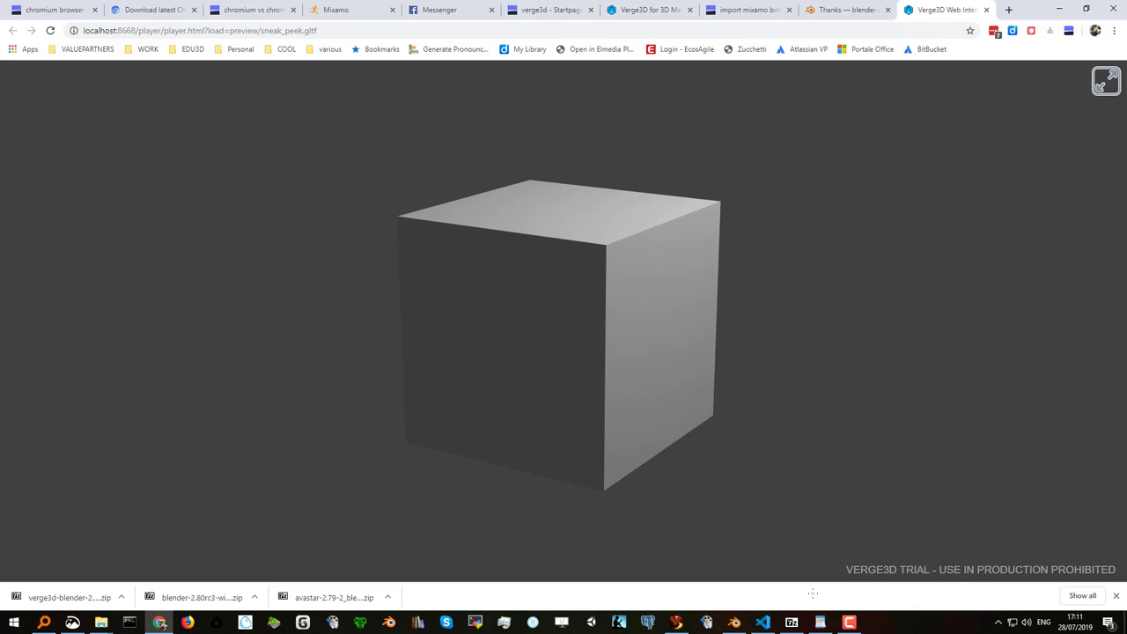